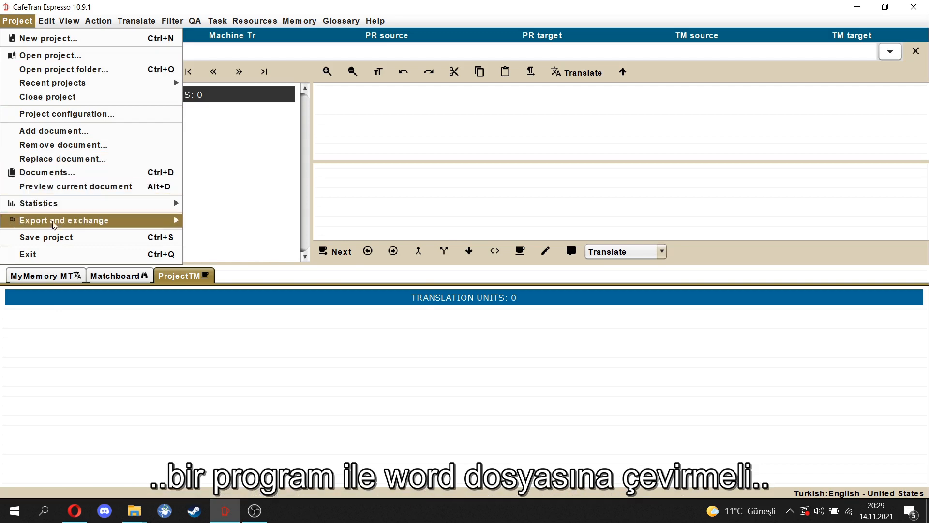
# Close the current project and start a new one with Text.docx as the source document
pyautogui.click(54, 42)
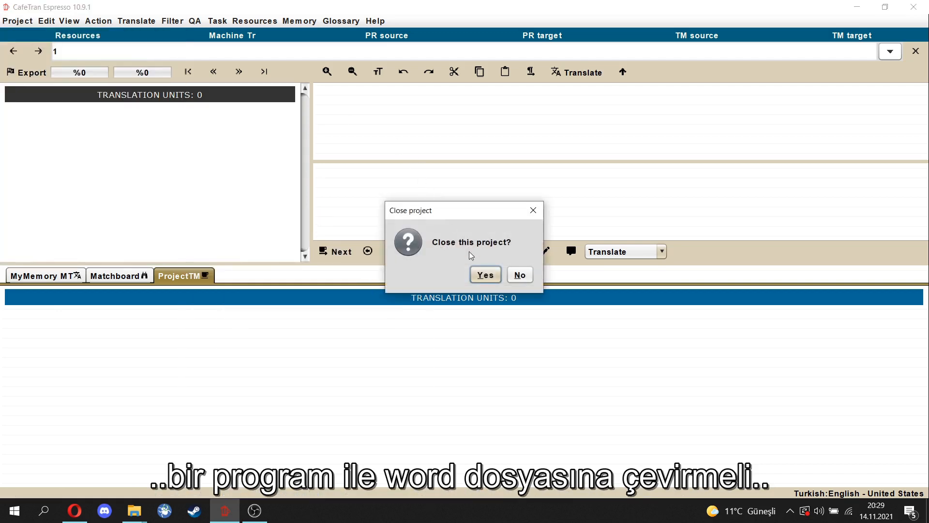
pyautogui.click(485, 274)
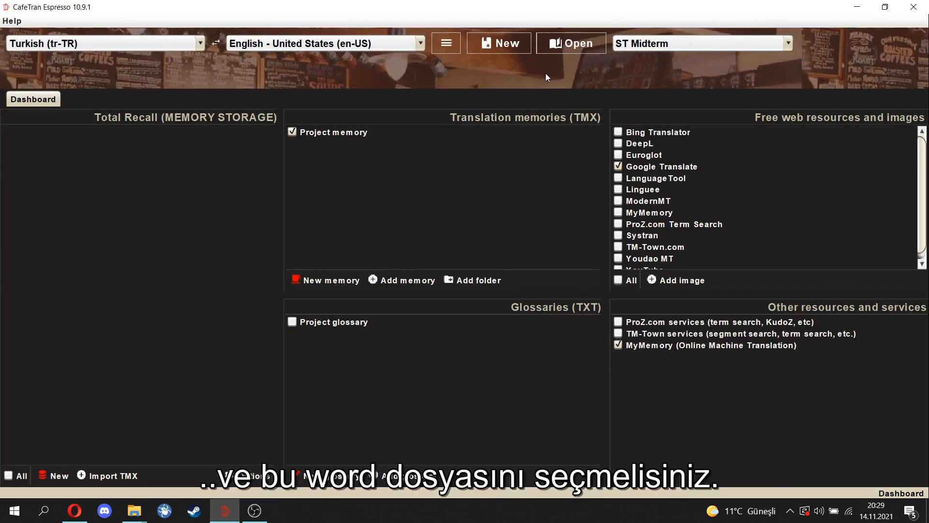
pyautogui.click(498, 40)
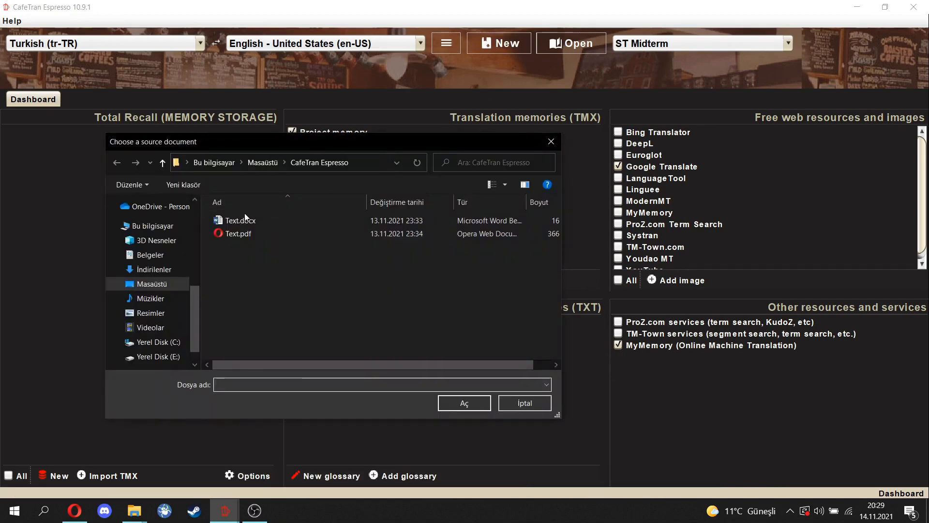
pyautogui.click(236, 221)
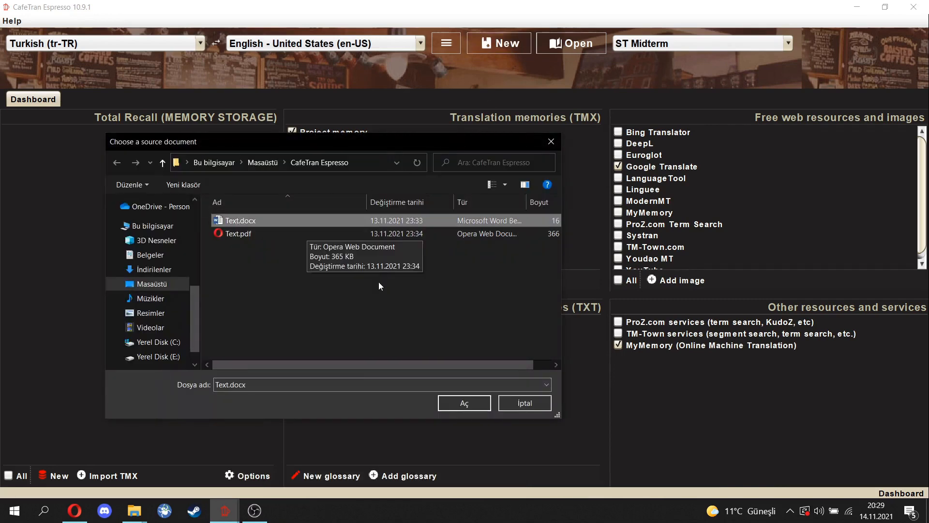
pyautogui.click(462, 402)
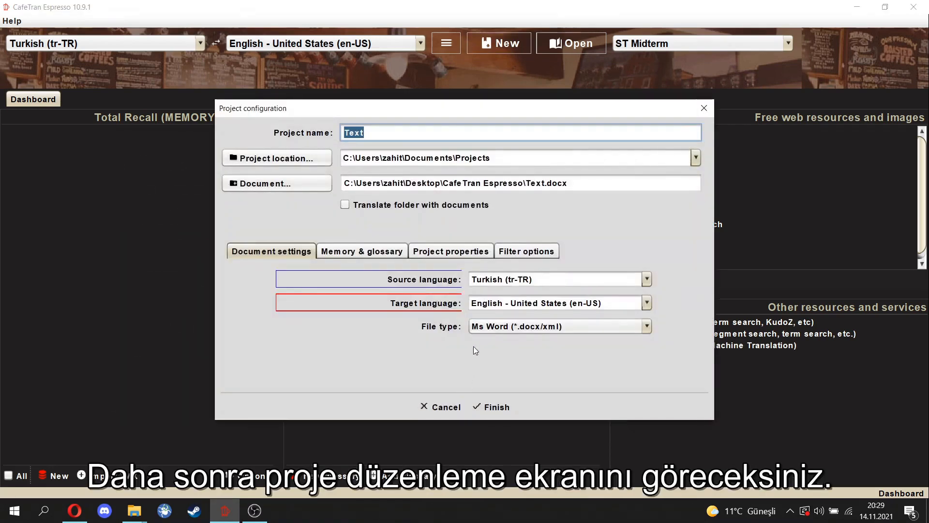
# Create the project named Text with Turkish (tr-TR) as source language, English - United States (en-US) as target and Ms Word as file type
pyautogui.click(372, 133)
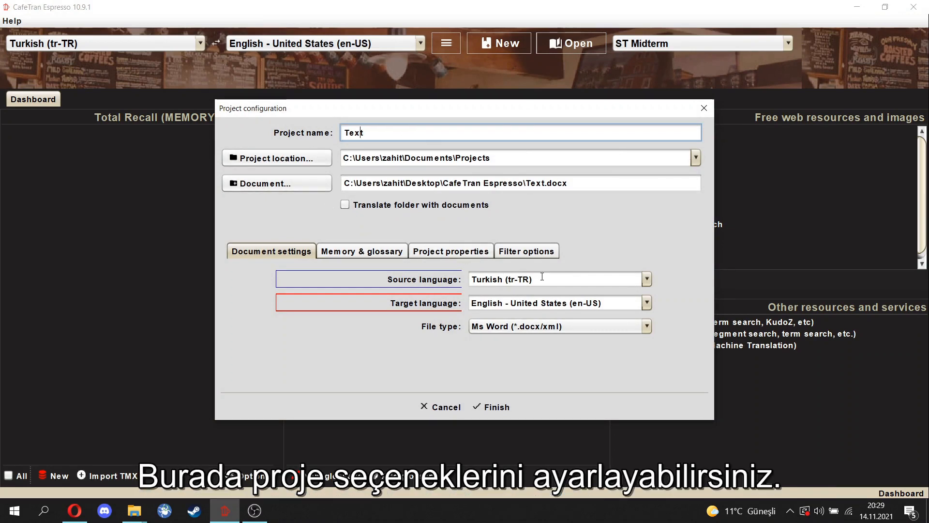
pyautogui.click(651, 279)
pyautogui.click(420, 284)
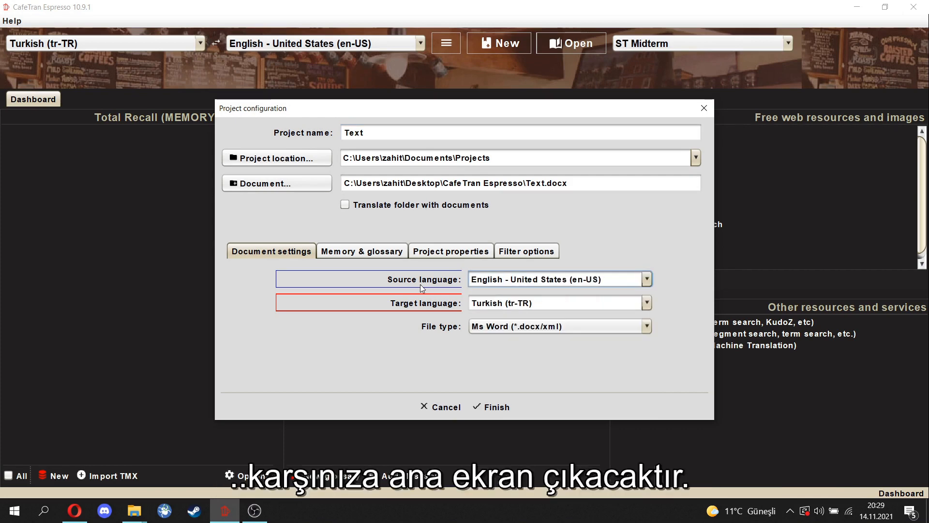
pyautogui.click(419, 283)
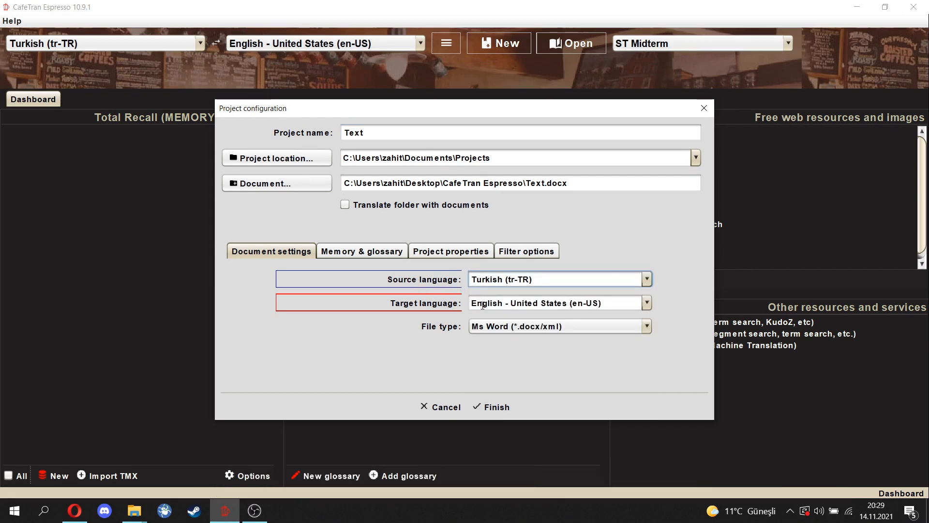
pyautogui.click(489, 406)
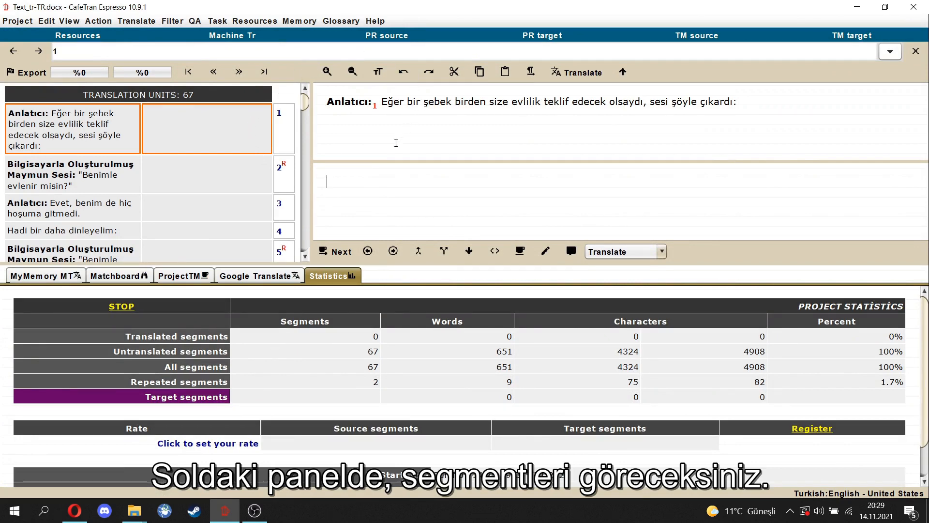
# Examine the source and target columns of the first segments in the segment list
pyautogui.scroll(-2, 129, 189)
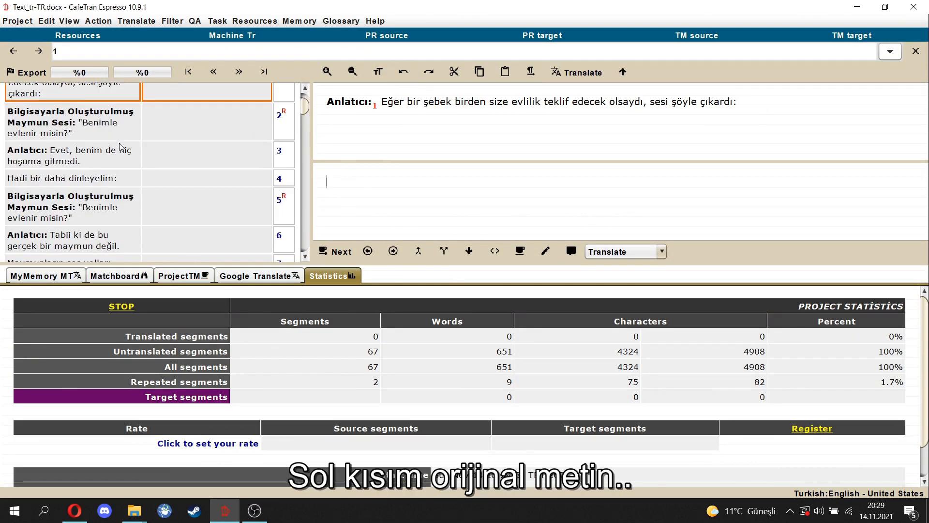
pyautogui.scroll(3, 129, 189)
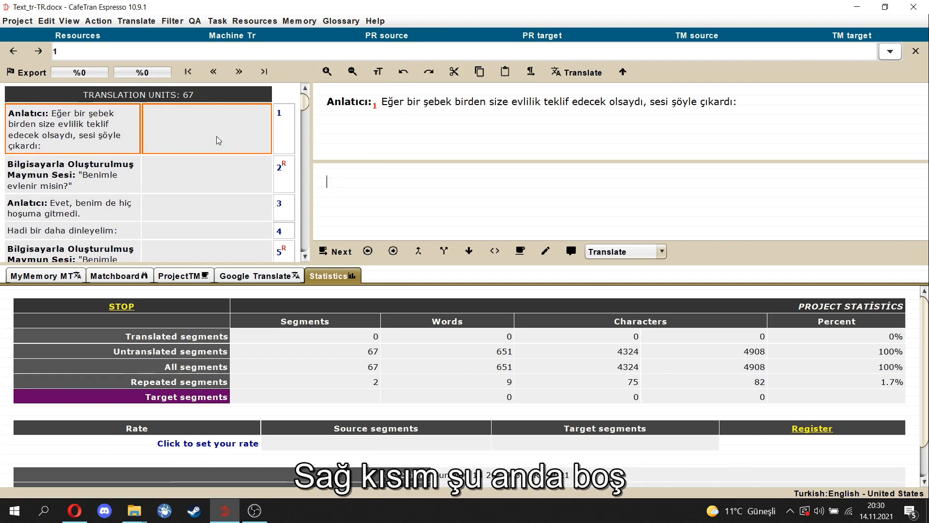
pyautogui.click(213, 175)
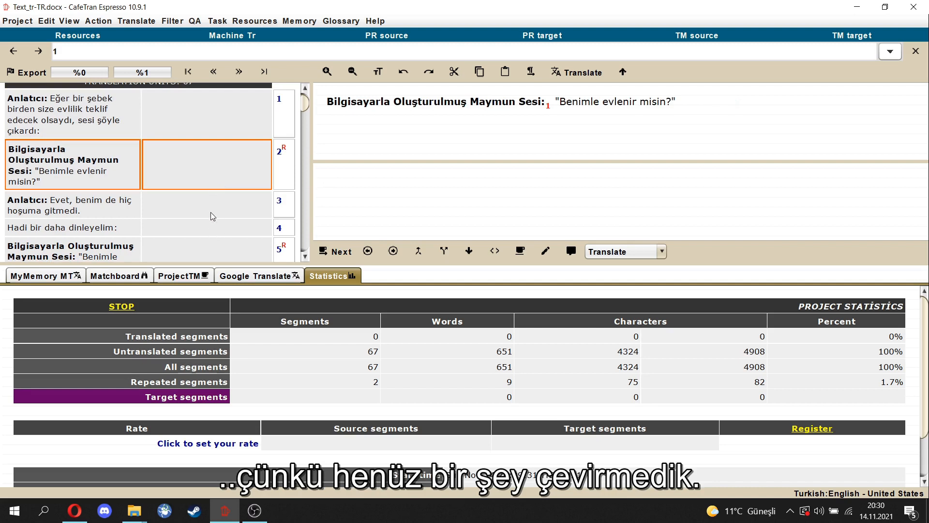
pyautogui.click(183, 126)
pyautogui.click(184, 170)
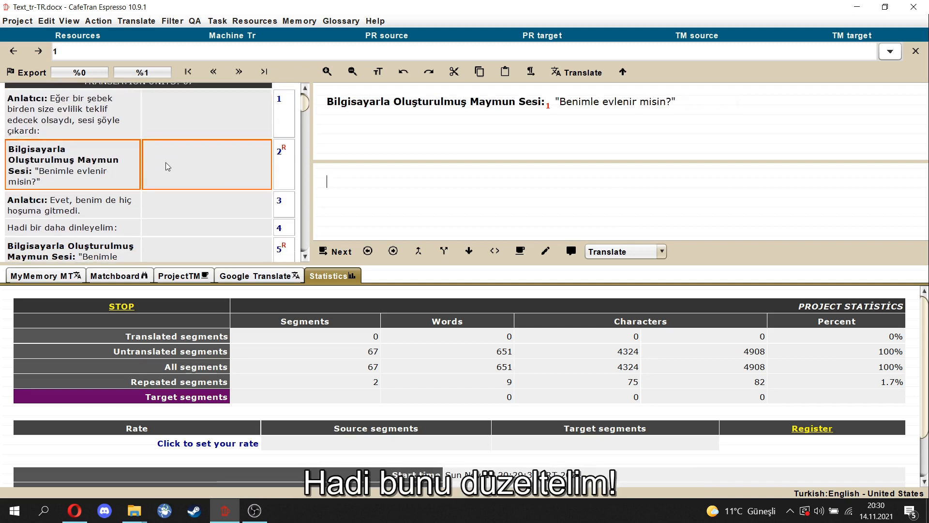
# Enter "The Narrator: If a macaque monkey suddenly proposed, it would sound like this:" as the translation of segment 1
pyautogui.click(174, 118)
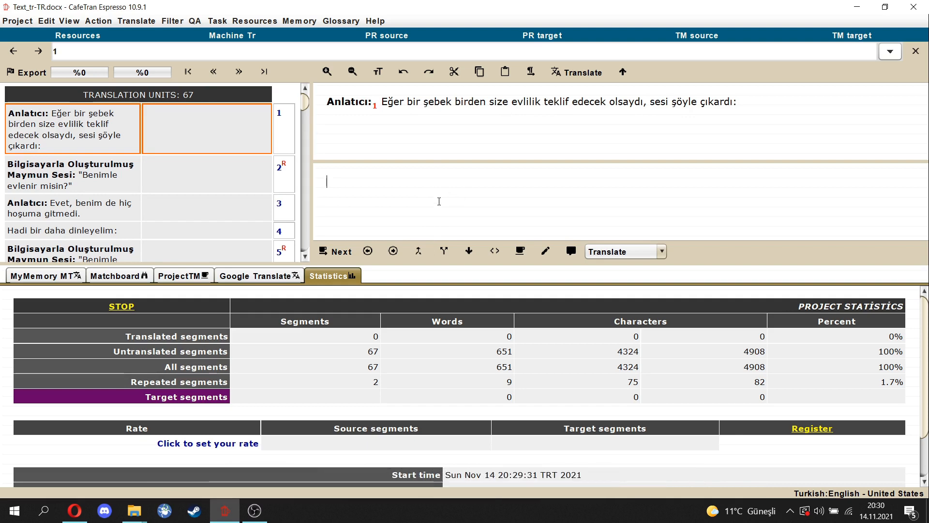
pyautogui.write('The N')
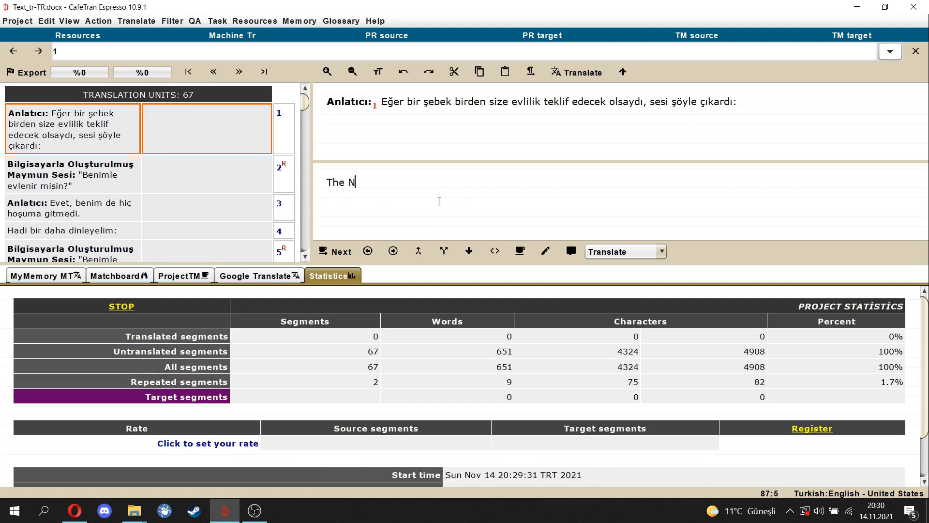
pyautogui.write('arrator: If')
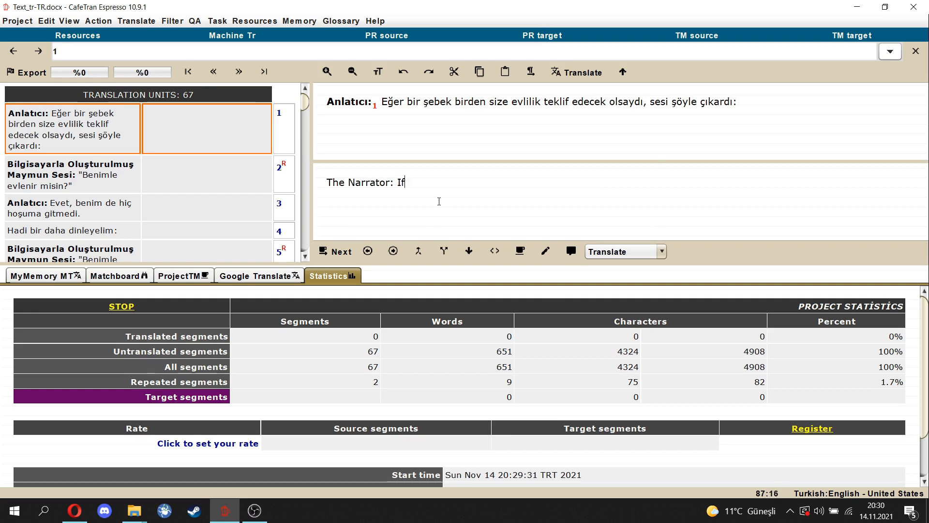
pyautogui.write(' a macaque monkey ')
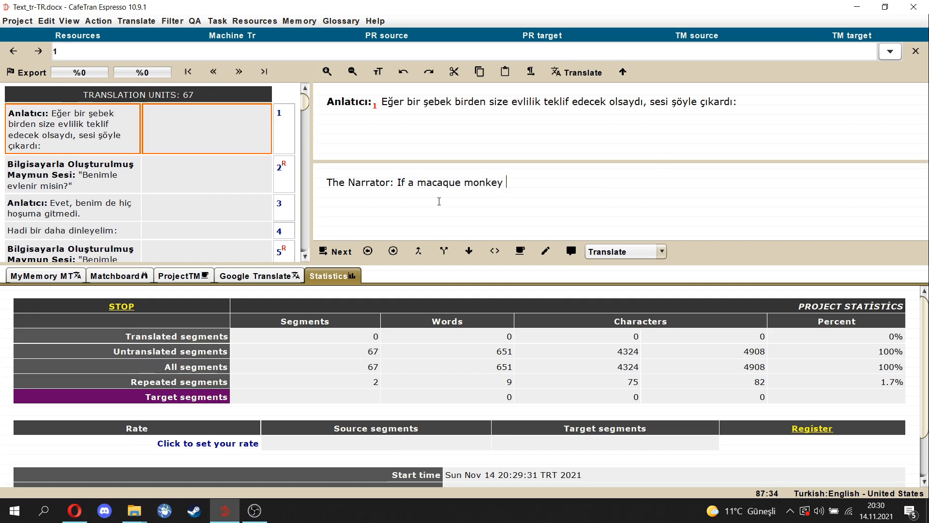
pyautogui.write('suddenly propose')
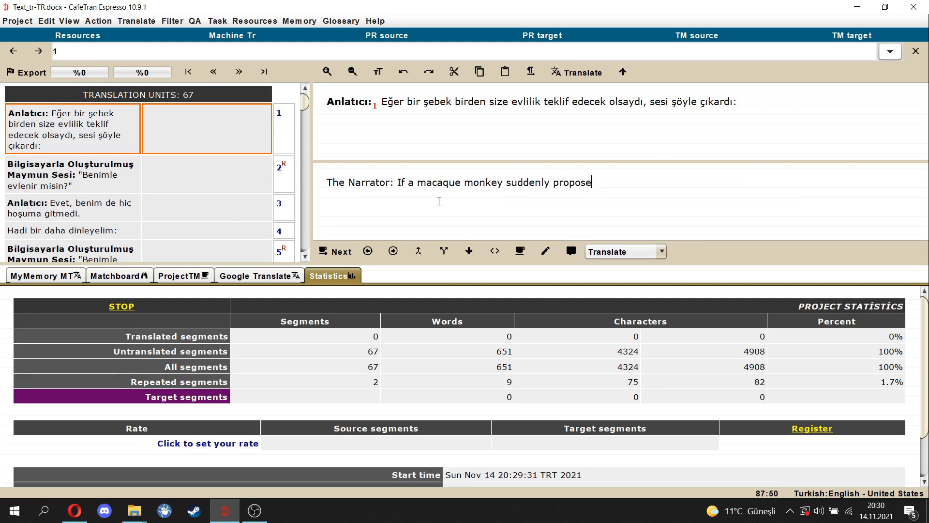
pyautogui.write('d, it would so')
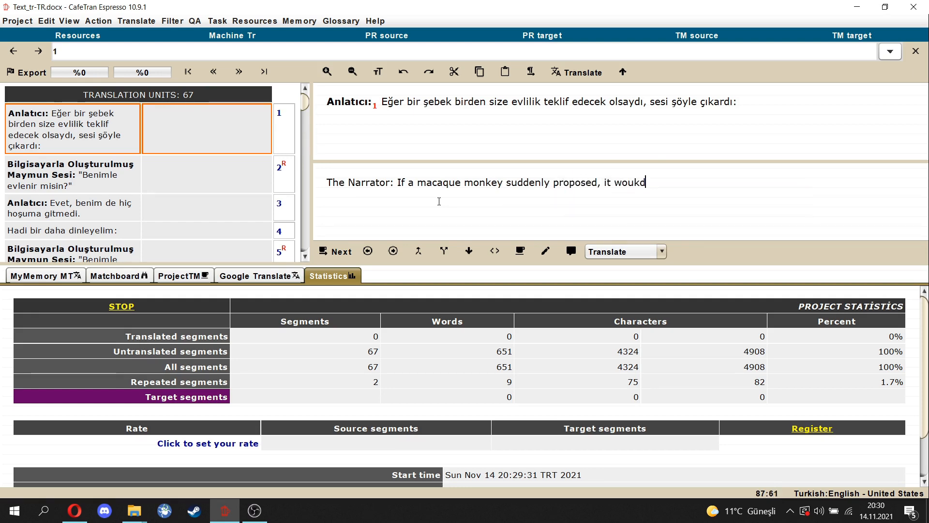
pyautogui.write('und like this:')
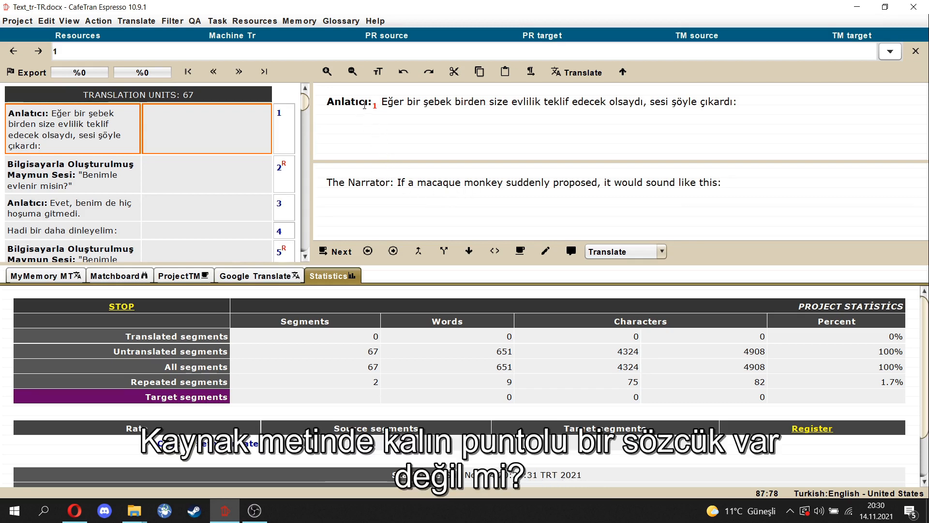
# Compare the bold speaker label with its translation, submit segment 1 and choose controlled transfer of tags
pyautogui.moveTo(368, 102)
pyautogui.mouseDown()
pyautogui.moveTo(326, 101)
pyautogui.moveTo(368, 101)
pyautogui.mouseUp()
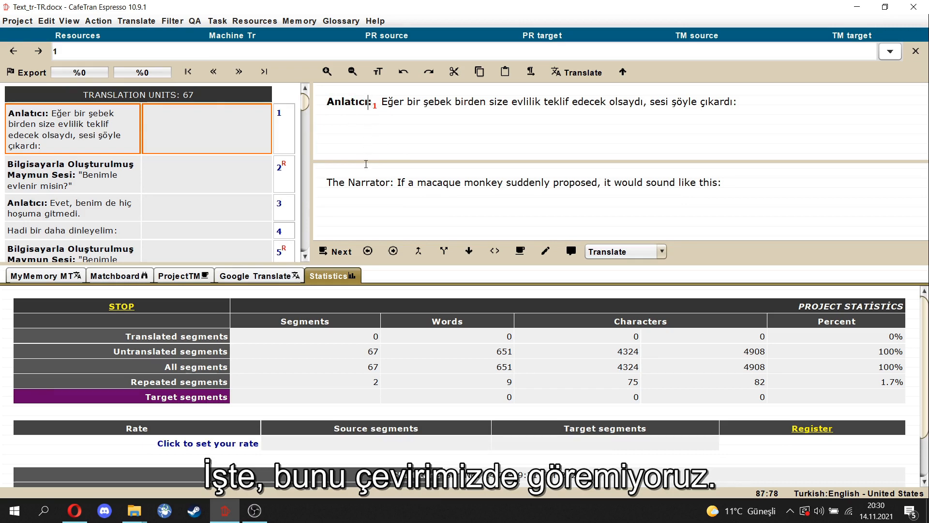
pyautogui.moveTo(390, 183); pyautogui.dragTo(327, 183)
pyautogui.click(379, 186)
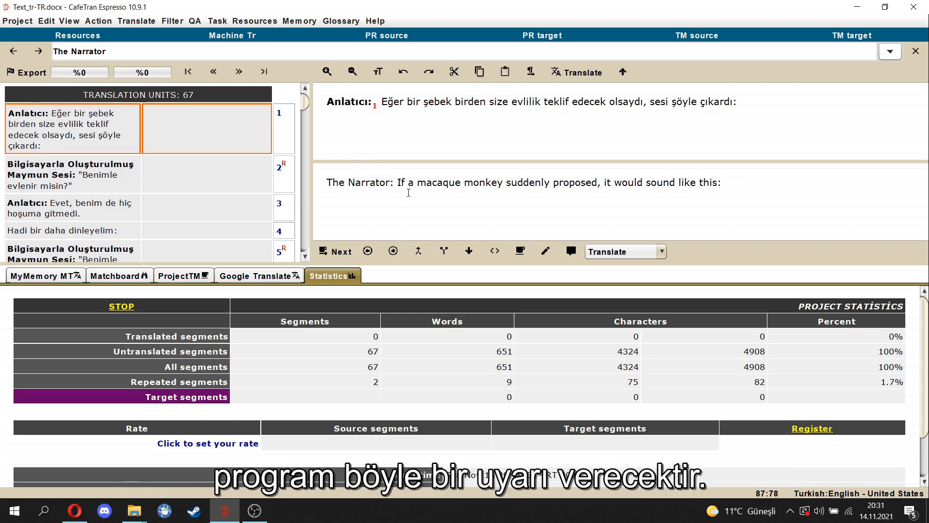
pyautogui.press('Return')
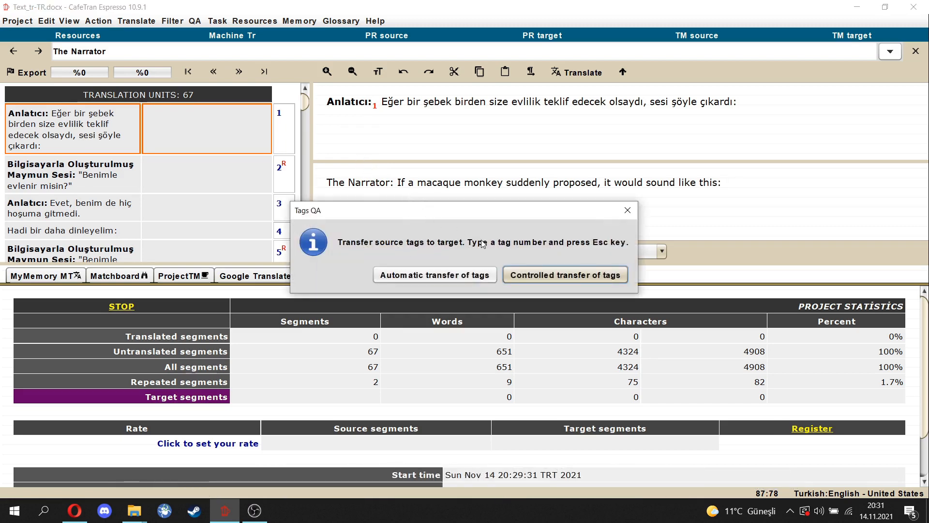
pyautogui.click(545, 276)
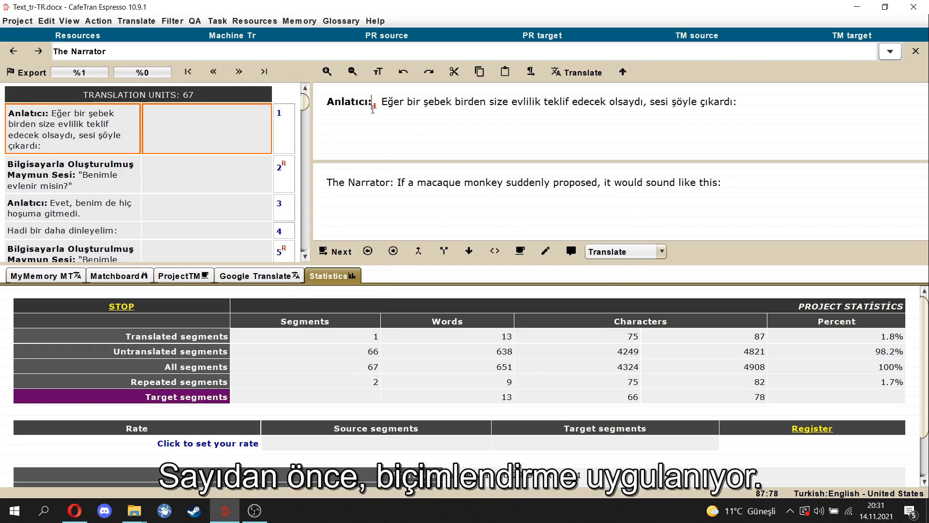
# Insert formatting tag 1 right after "The Narrator:" in the translation of segment 1
pyautogui.moveTo(372, 107)
pyautogui.mouseDown()
pyautogui.moveTo(364, 105)
pyautogui.moveTo(374, 106)
pyautogui.mouseUp()
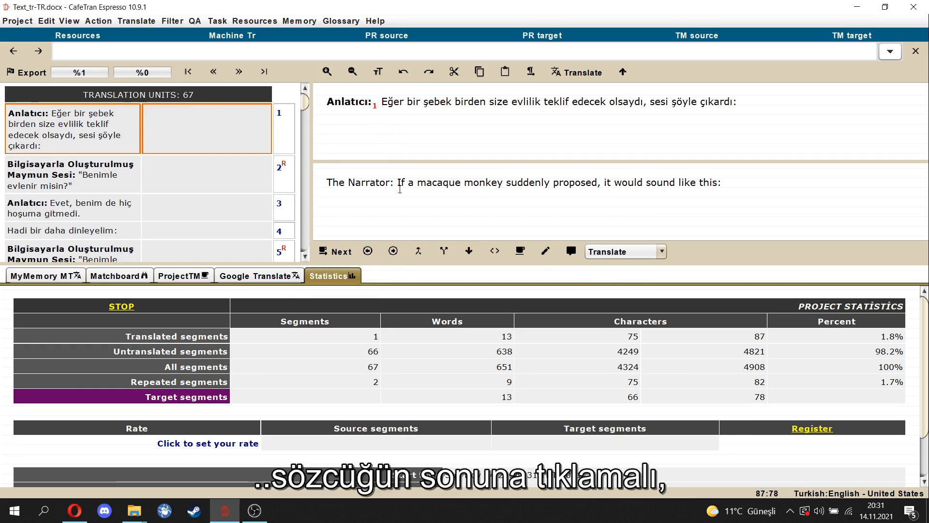
pyautogui.click(399, 189)
pyautogui.write('1')
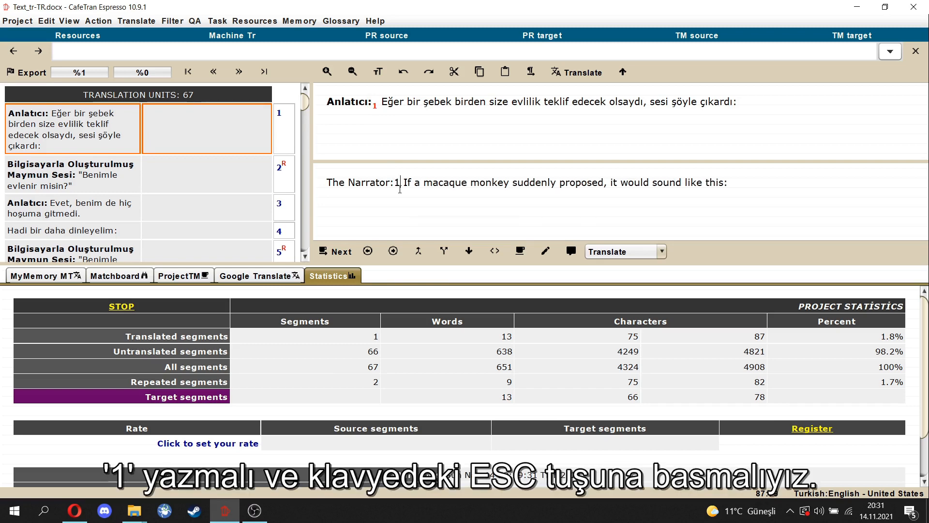
pyautogui.press('Escape')
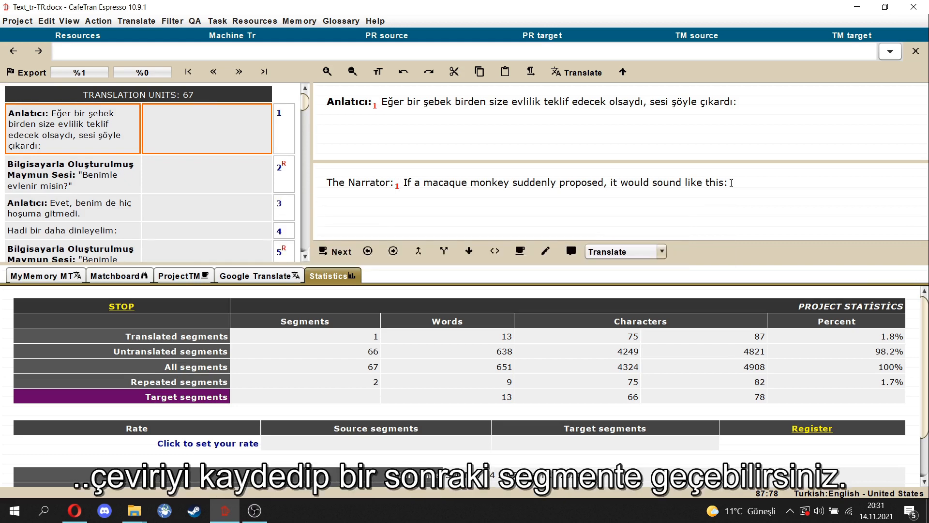
# Save the translation of segment 1, check it in the segment list and make segment 2 active
pyautogui.hotkey('ctrl', 'Return')
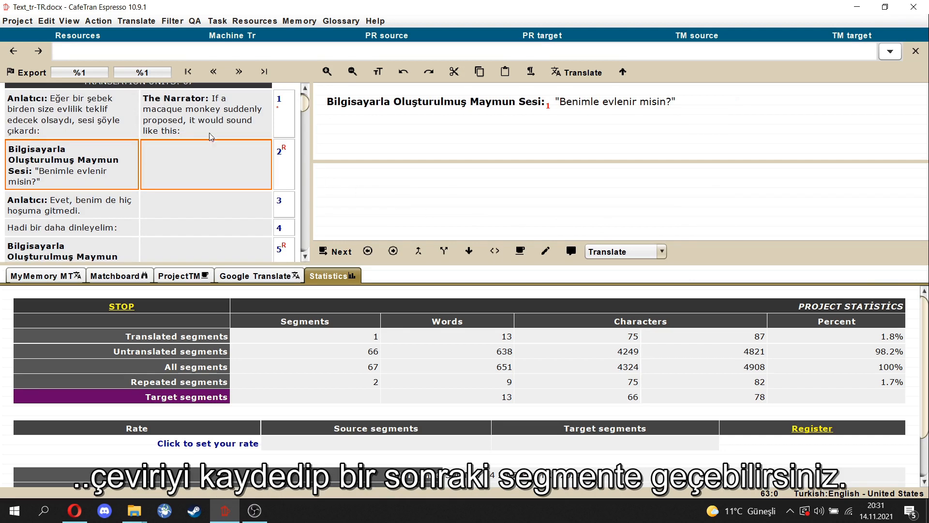
pyautogui.click(171, 119)
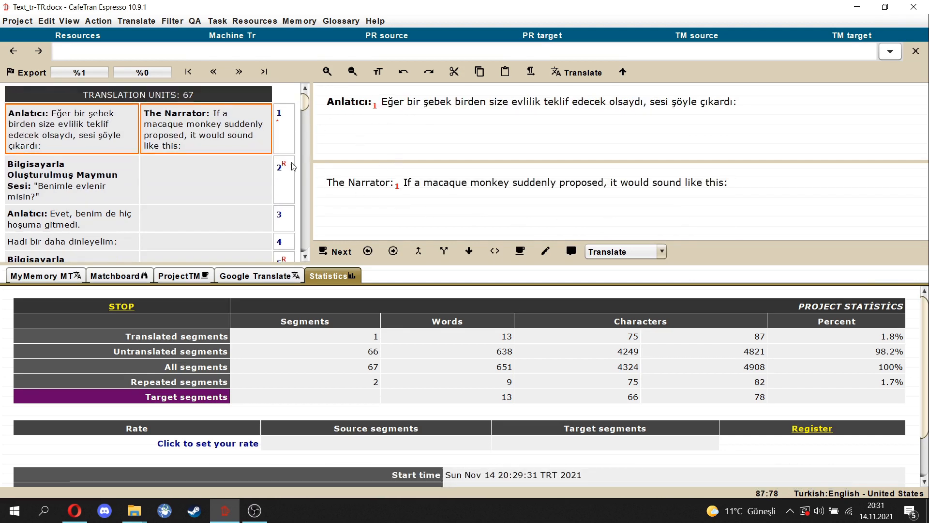
pyautogui.click(184, 178)
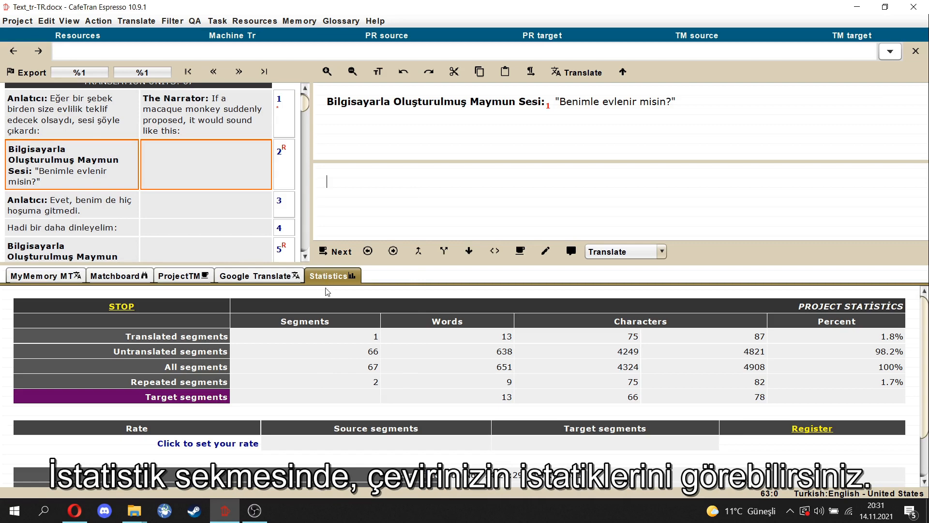
# Review the project statistics, Google Translate page, project translation memory and Matchboard suggestions for segment 2
pyautogui.scroll(-3, 373, 380)
pyautogui.scroll(3, 376, 385)
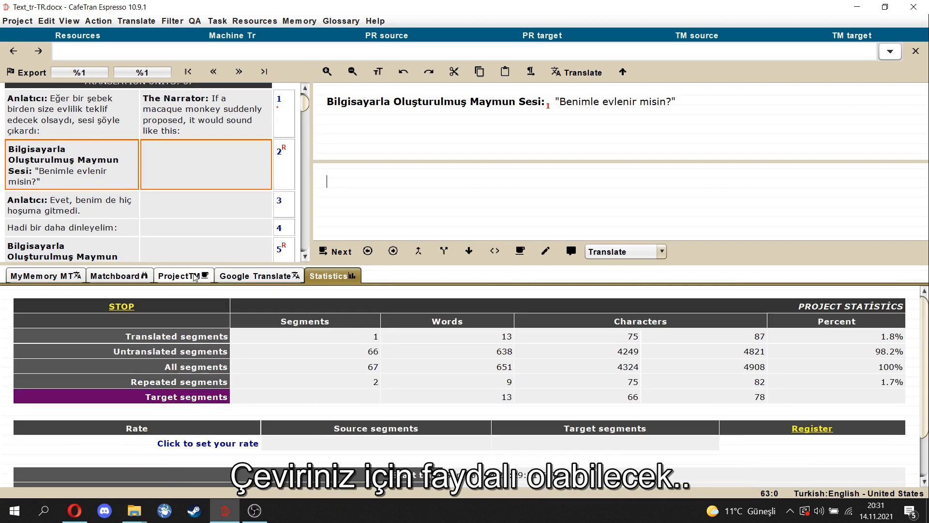
pyautogui.click(256, 276)
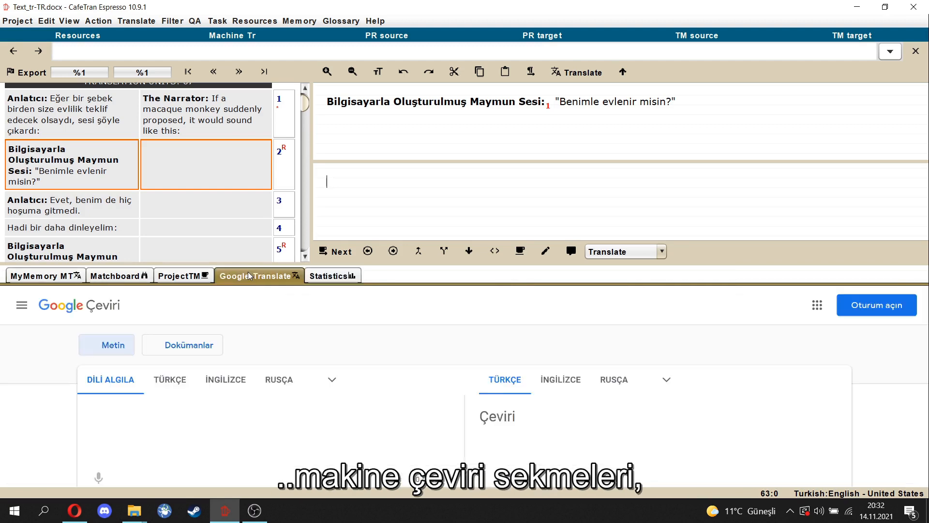
pyautogui.scroll(-1, 194, 377)
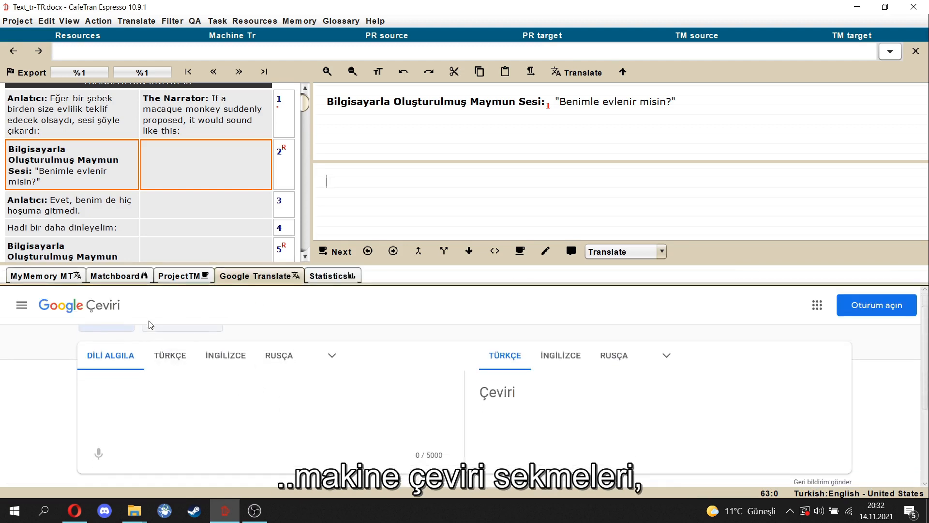
pyautogui.click(157, 276)
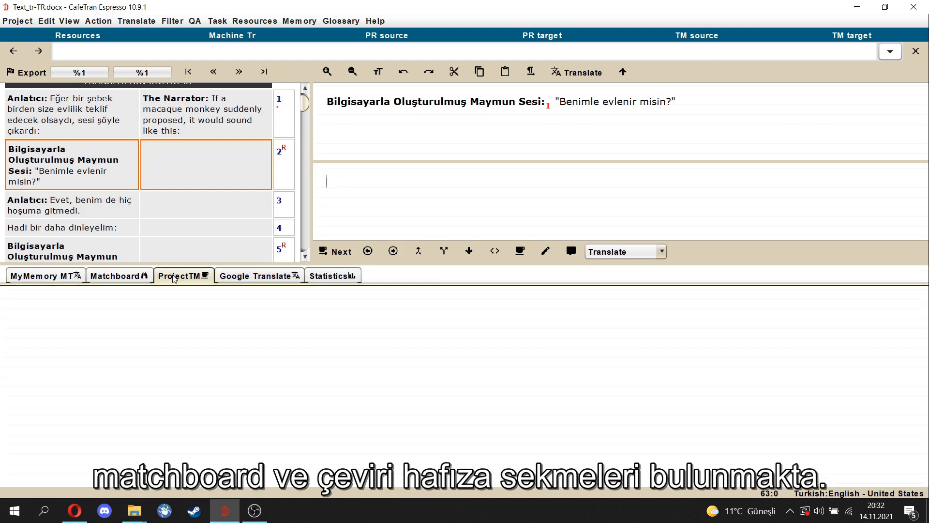
pyautogui.click(118, 279)
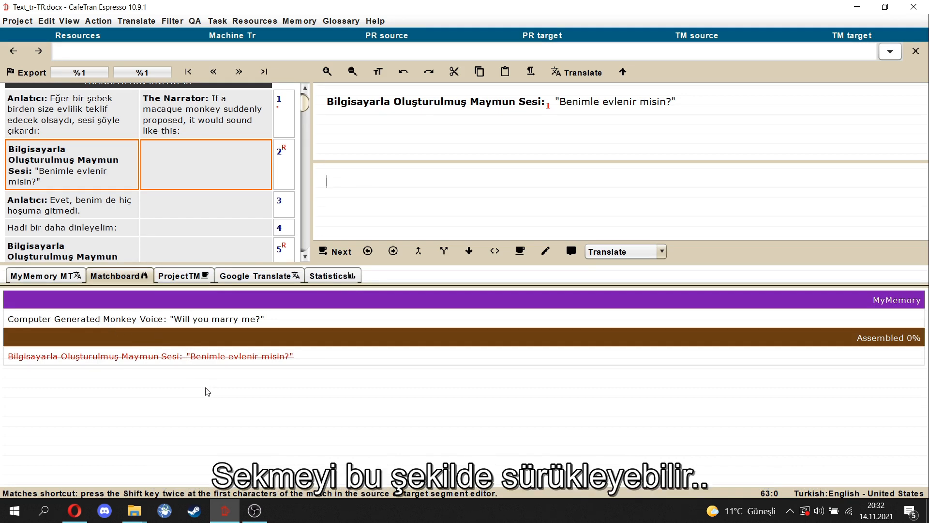
# Move the Matchboard into its own pane beside the other resources and show the MyMemory machine translation results
pyautogui.moveTo(123, 277); pyautogui.dragTo(755, 322)
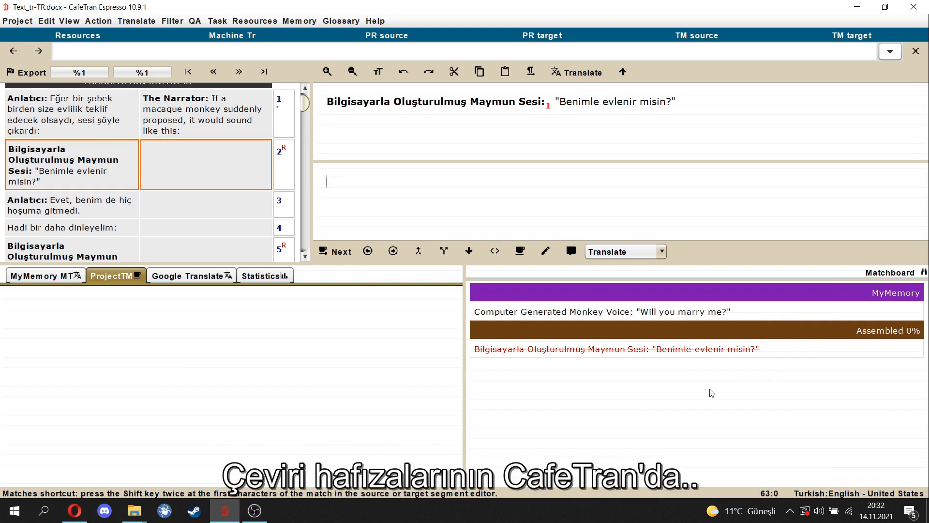
pyautogui.click(46, 275)
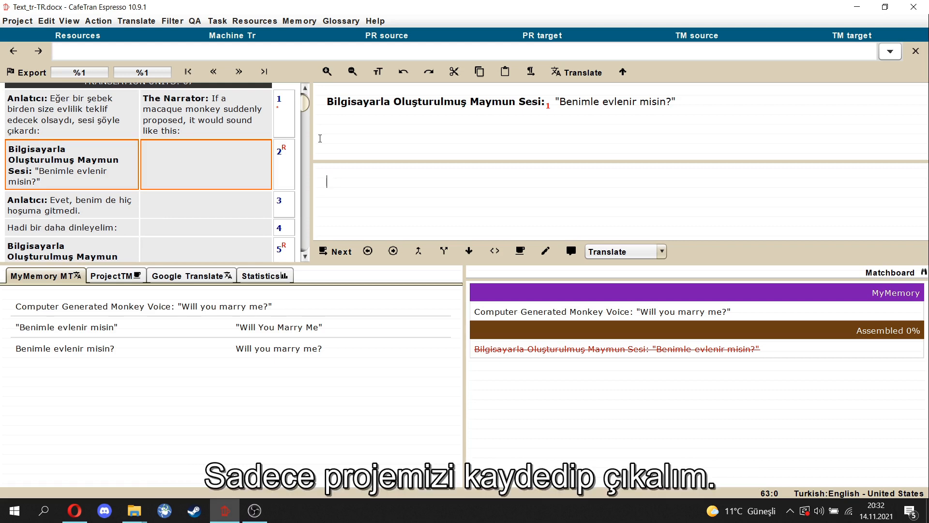
# Save the Text.docx translation project and close it to return to the dashboard
pyautogui.click(12, 21)
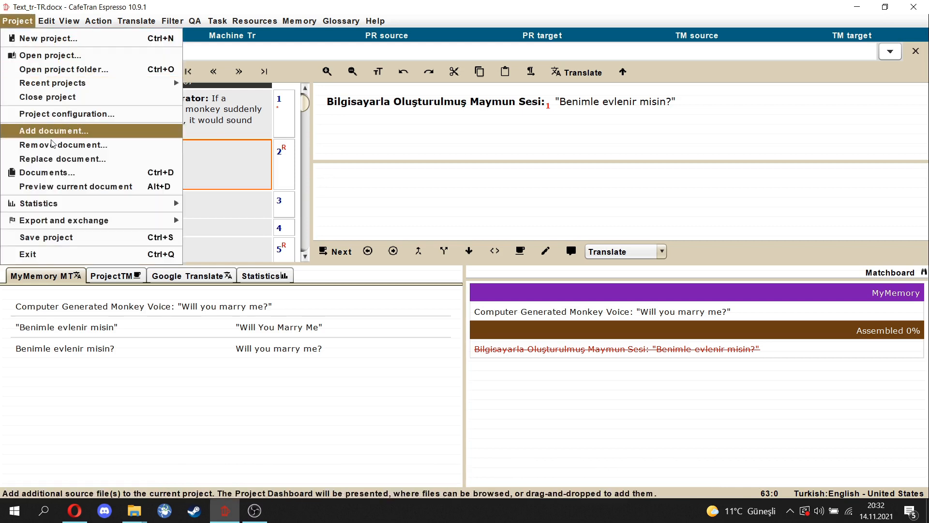
pyautogui.click(55, 237)
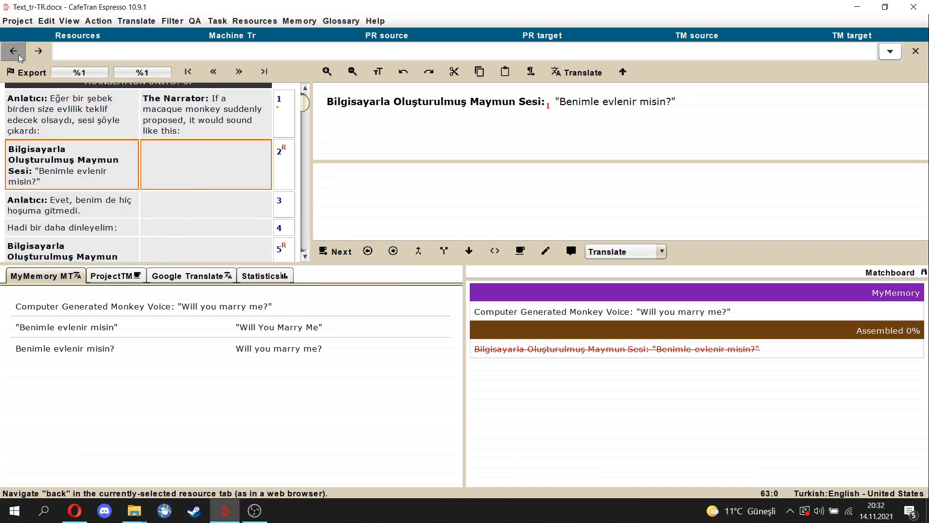
pyautogui.click(17, 21)
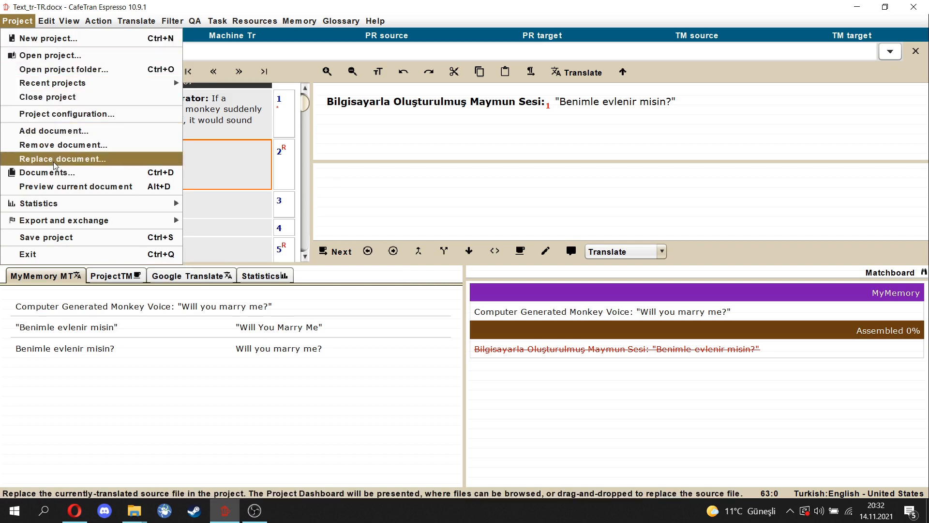
pyautogui.click(54, 100)
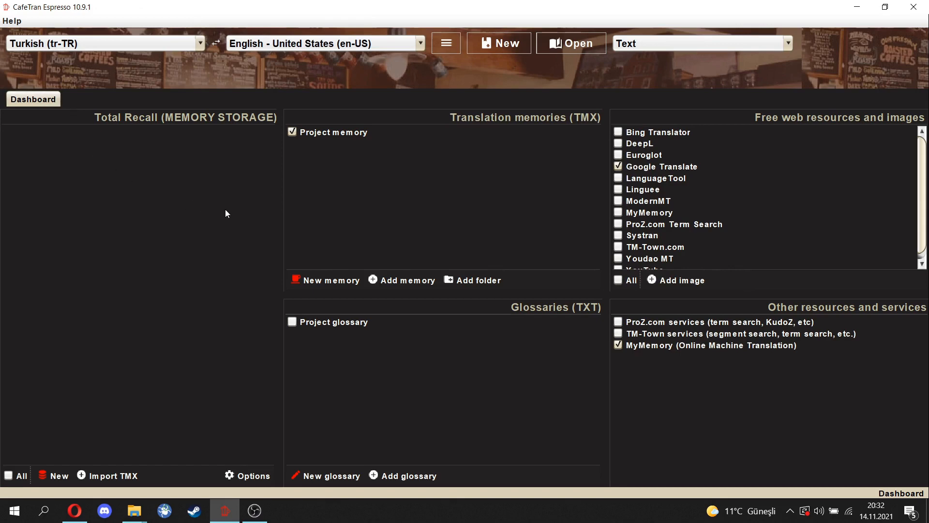
# Switch to File Explorer, create a Word document named "TM Demonstration" in the CafeTran Espresso folder and open it
pyautogui.moveTo(136, 509)
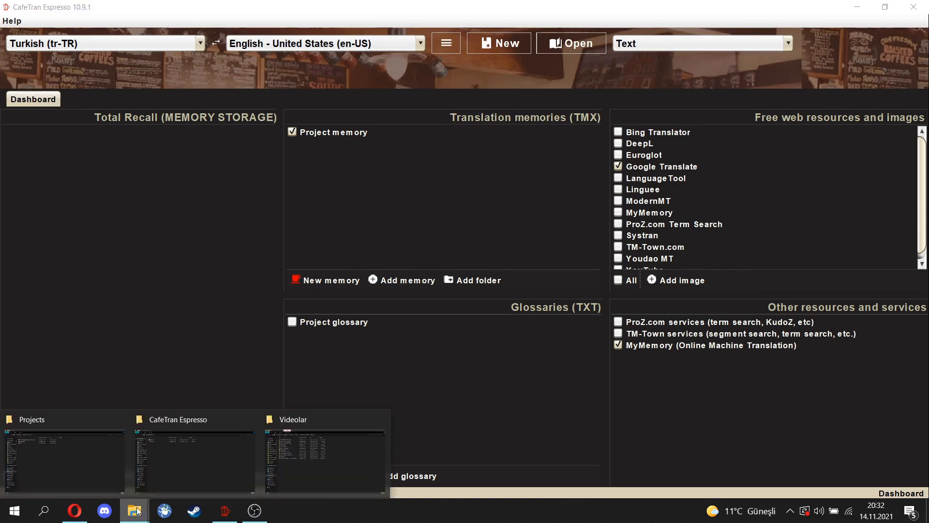
pyautogui.click(214, 469)
pyautogui.rightClick(200, 225)
pyautogui.moveTo(249, 393)
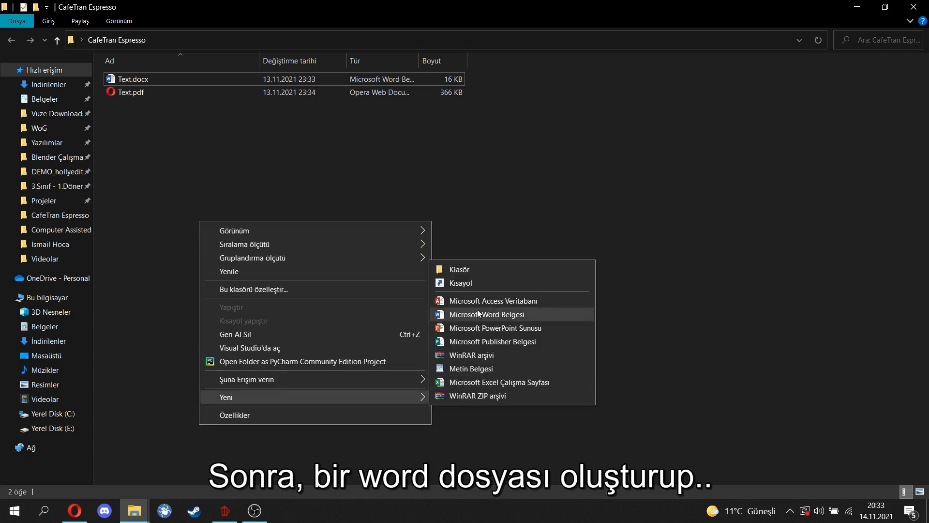
pyautogui.click(508, 314)
pyautogui.write('TM Demonstration')
pyautogui.press('Return')
pyautogui.press('Return')
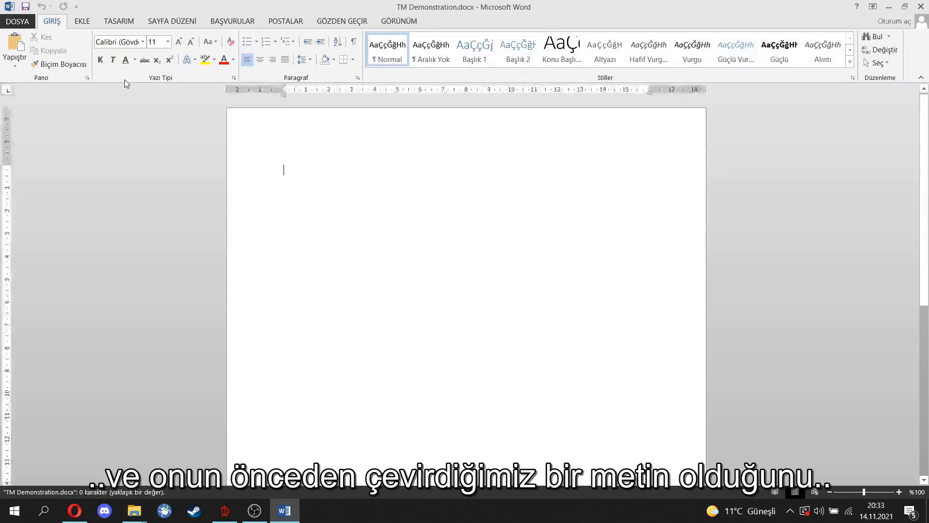
# Open Text.docx from the CafeTran Espresso folder and copy the two paragraphs following "Merhaba." on its second page
pyautogui.moveTo(134, 510)
pyautogui.click(321, 394)
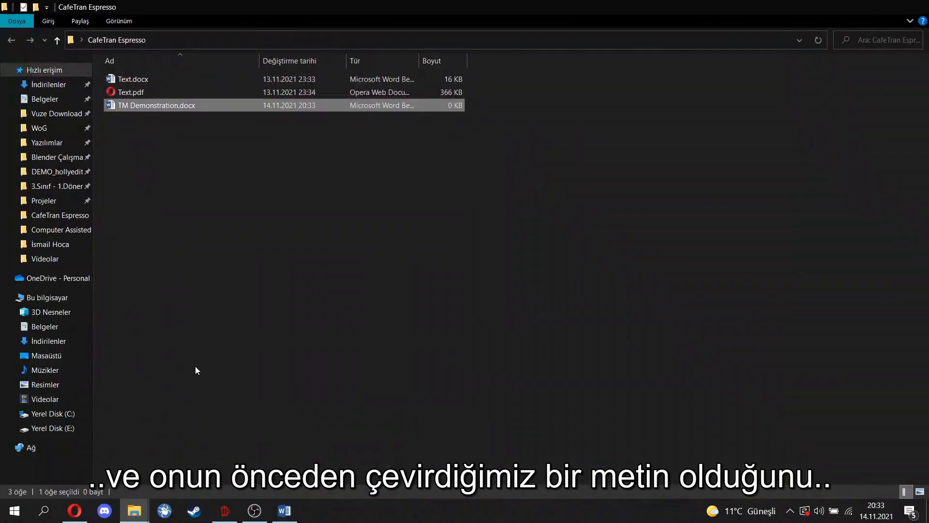
pyautogui.doubleClick(136, 79)
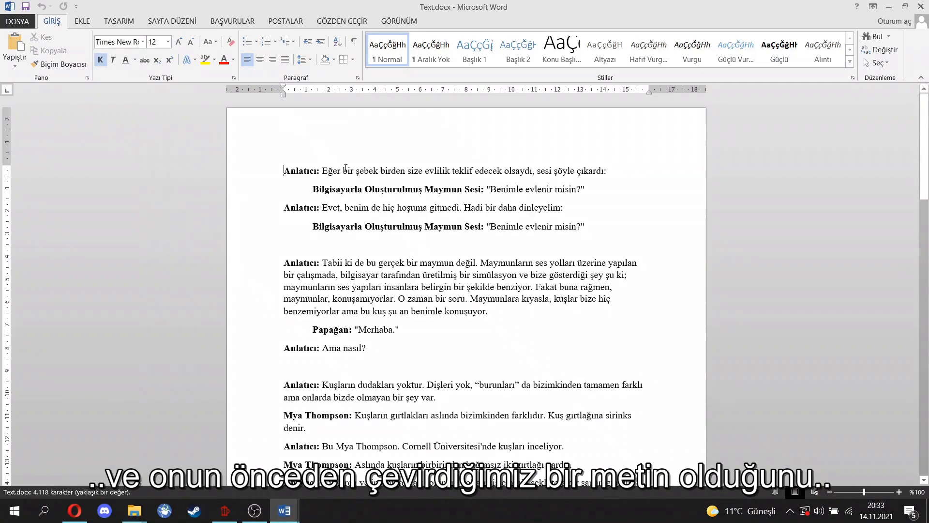
pyautogui.scroll(-15, 393, 222)
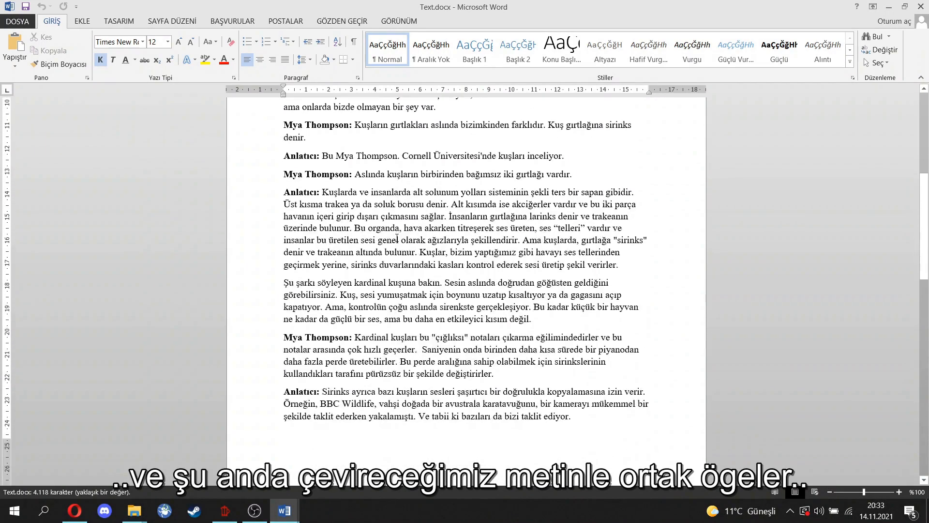
pyautogui.scroll(-3, 397, 238)
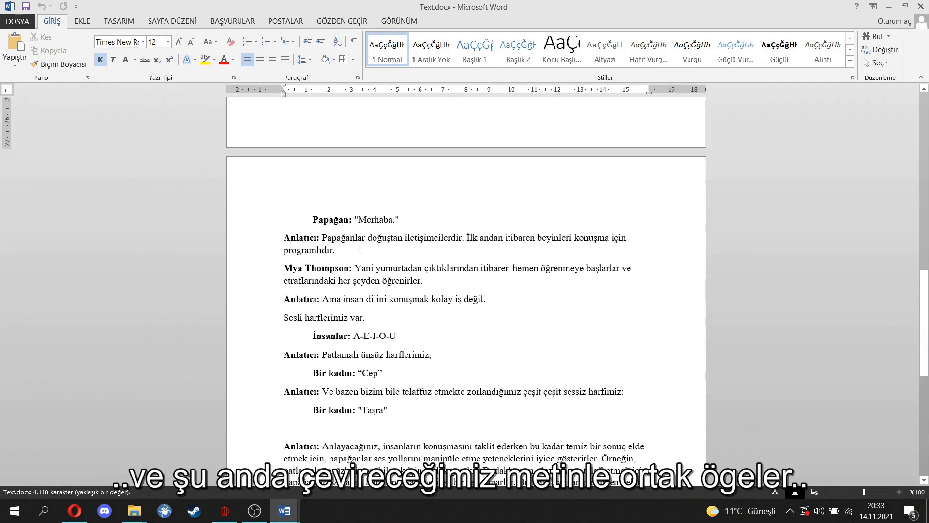
pyautogui.click(430, 281)
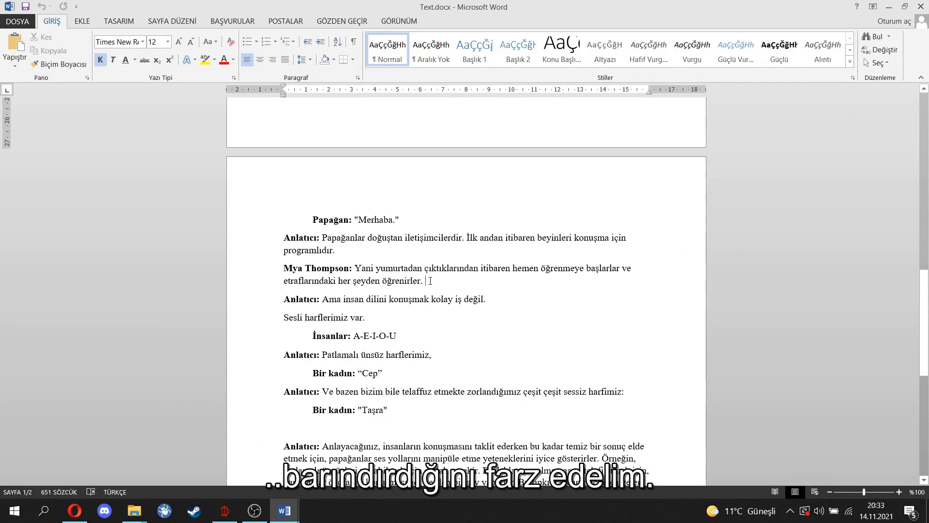
pyautogui.keyDown('shift'); pyautogui.click(283, 241); pyautogui.keyUp('shift')
pyautogui.hotkey('ctrl', 'c')
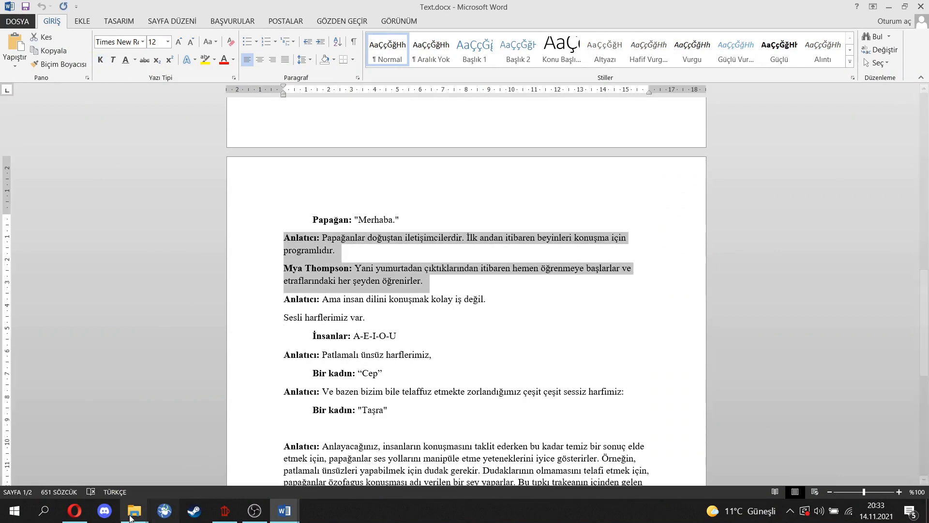
# Paste the copied paragraphs into TM Demonstration.docx, save the document and close it
pyautogui.click(284, 511)
pyautogui.click(273, 456)
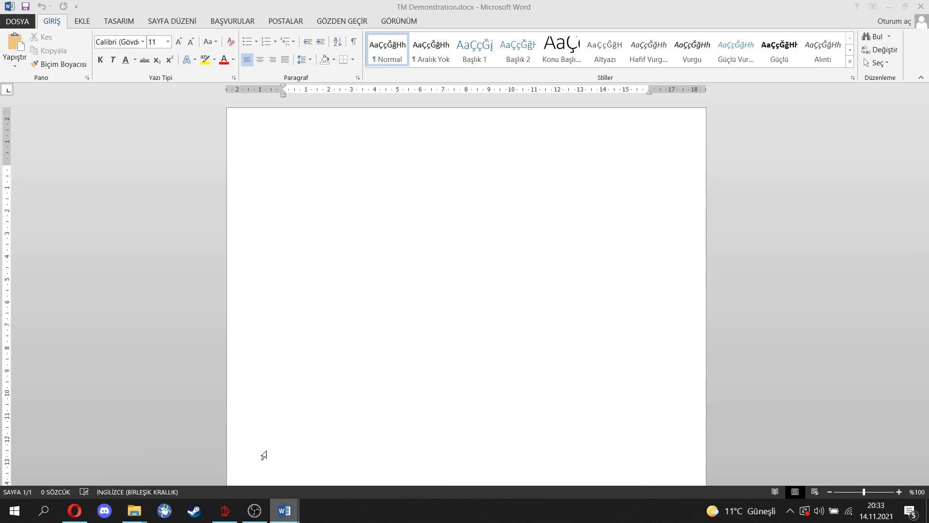
pyautogui.hotkey('ctrl', 'v')
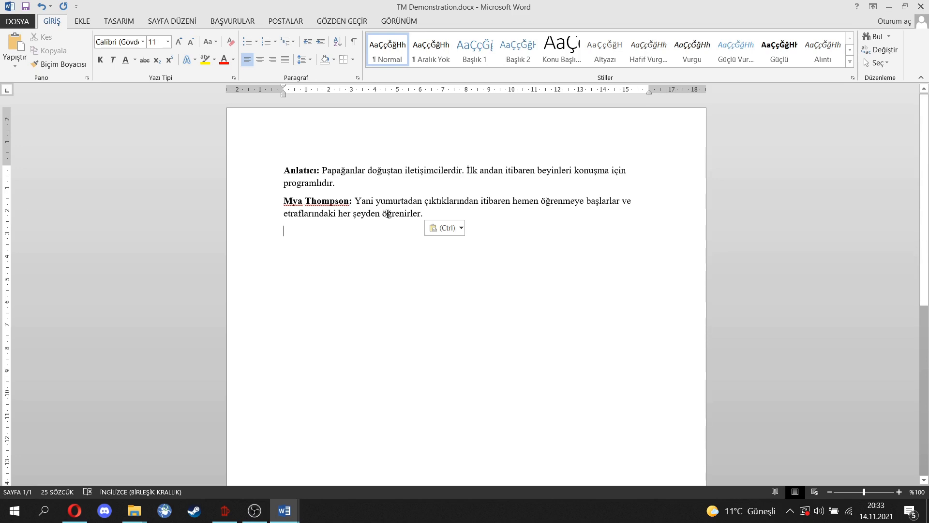
pyautogui.click(25, 7)
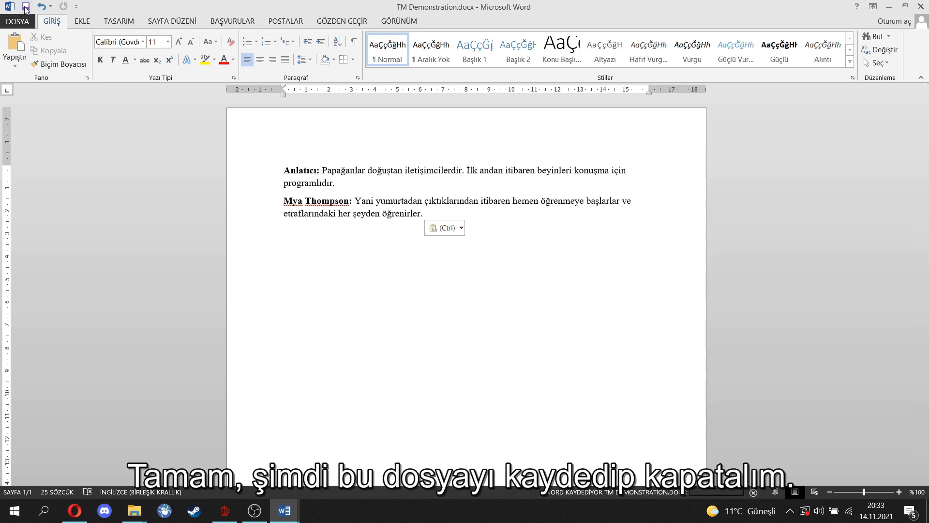
pyautogui.click(921, 7)
# Switch to CafeTran Espresso and create a new Turkish-to-English project from TM Demonstration.docx
pyautogui.click(224, 510)
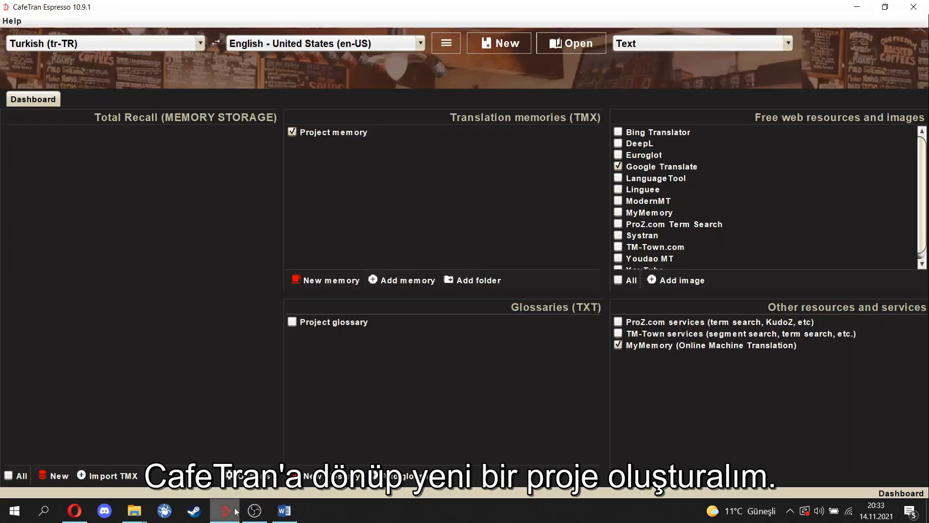
pyautogui.click(504, 43)
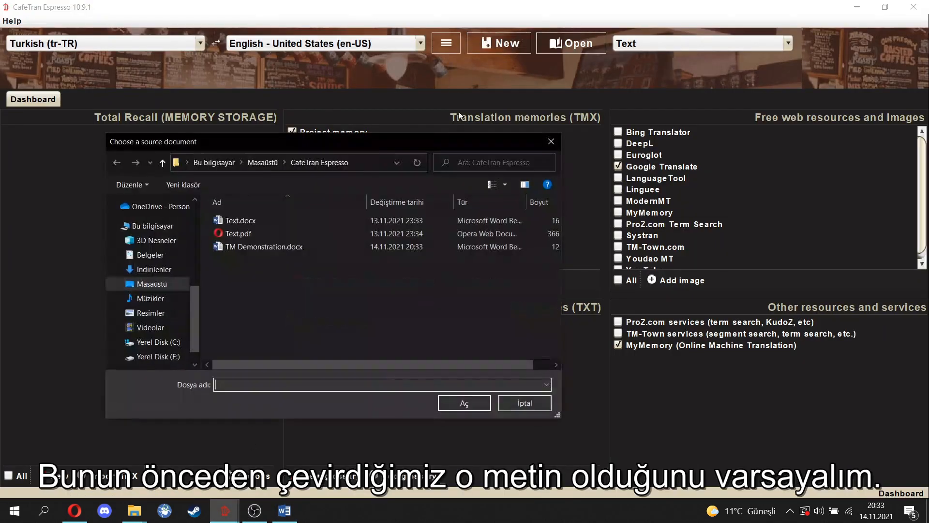
pyautogui.click(260, 246)
pyautogui.click(466, 403)
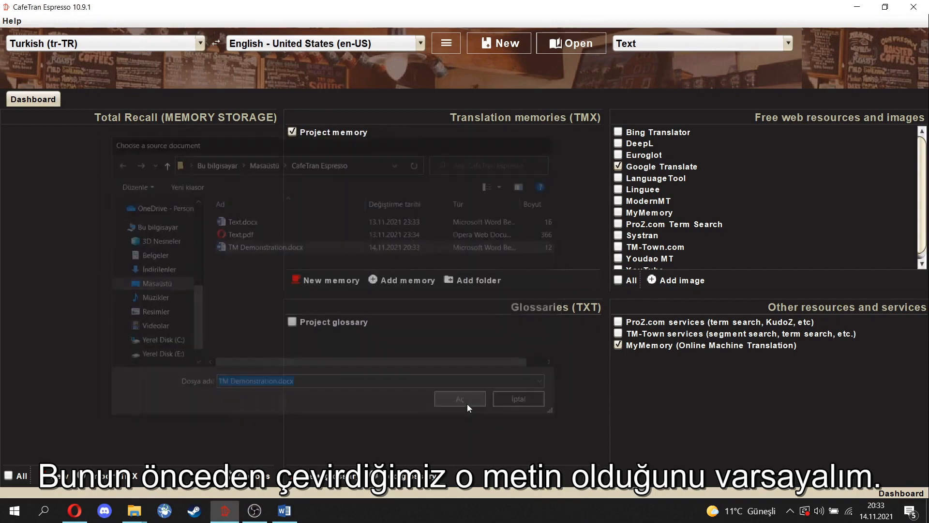
pyautogui.click(492, 404)
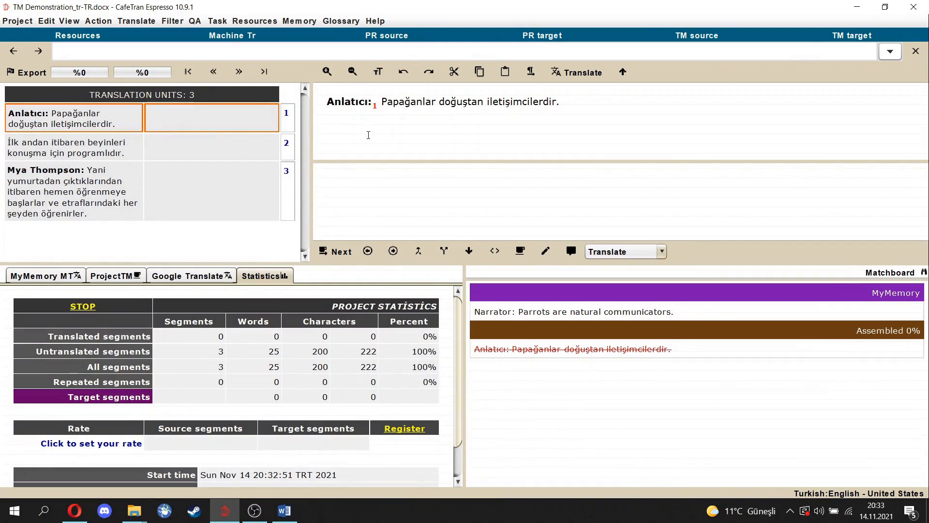
# Translate segment 1 as "The Narrator: Parrots are natural communicators.", completing it with the suggested match
pyautogui.write('The Narrat')
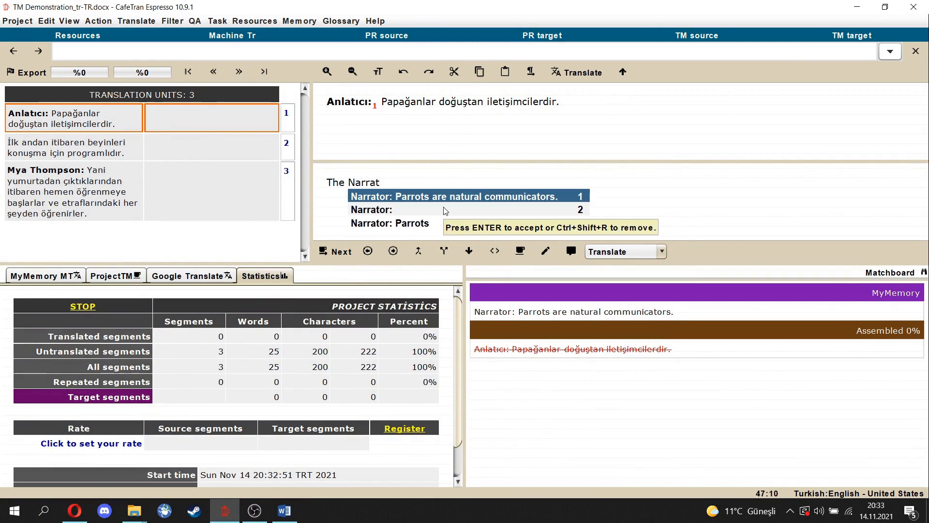
pyautogui.write('o')
pyautogui.press('Return')
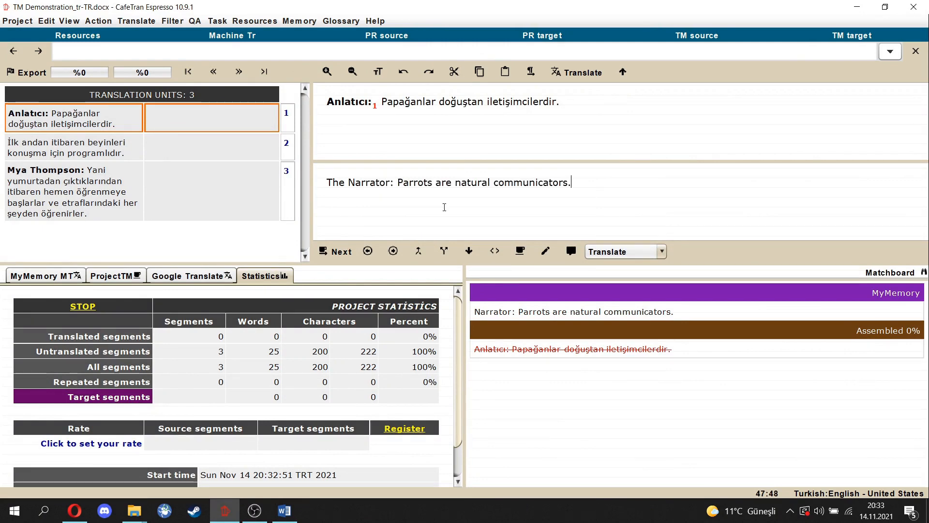
# Submit segment 1 with controlled transfer of tags, insert tag 1 right after "The Narrator:" and save the segment
pyautogui.press('Return')
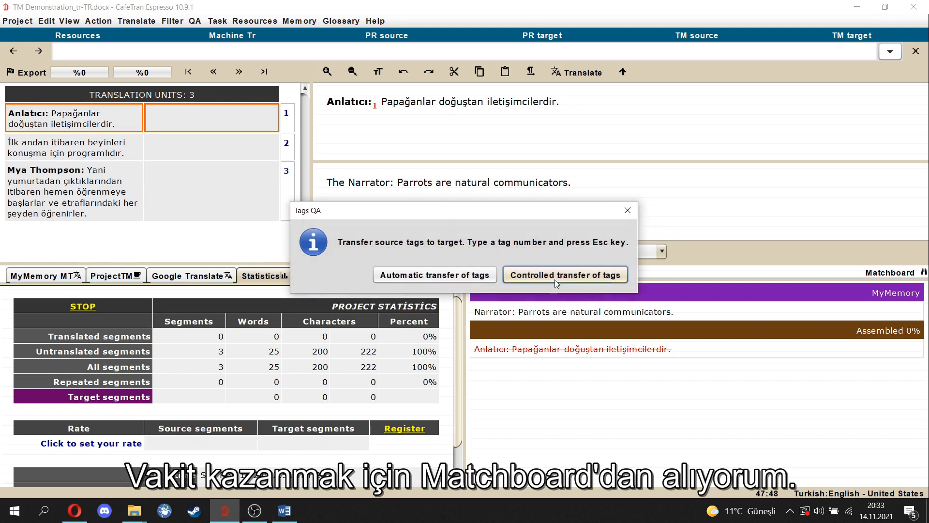
pyautogui.click(544, 275)
pyautogui.click(394, 182)
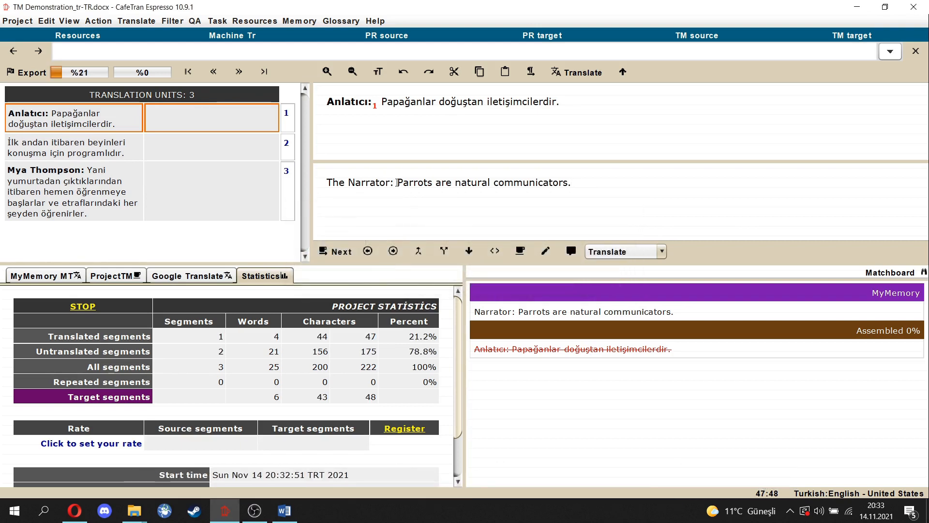
pyautogui.write('1')
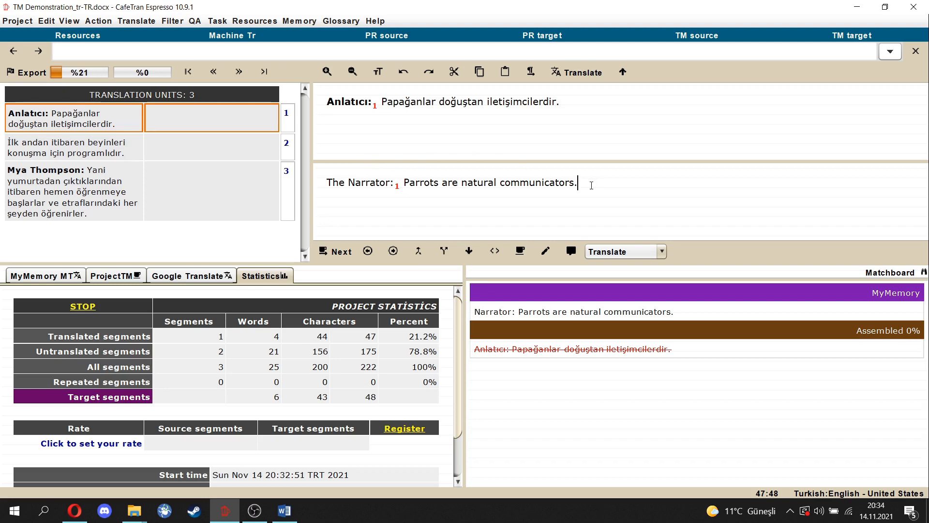
pyautogui.hotkey('ctrl', 'Return')
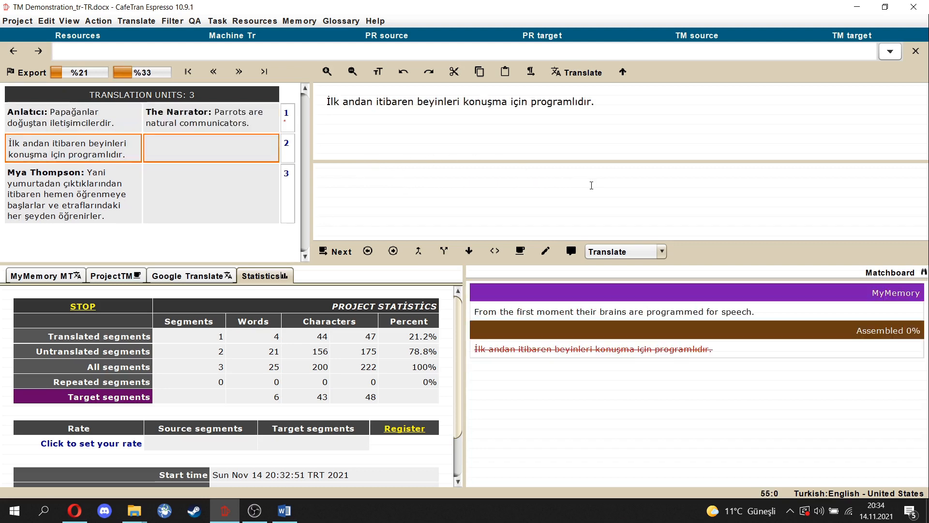
# Use the MyMemory suggestions from the Matchboard as translations for segments 2 and 3, saving segment 2 before moving on
pyautogui.click(587, 315)
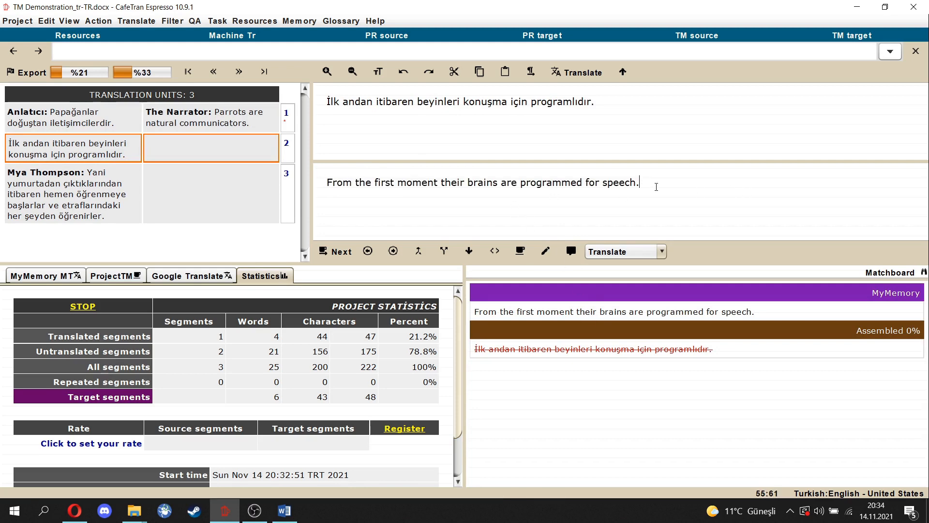
pyautogui.hotkey('ctrl', 'Return')
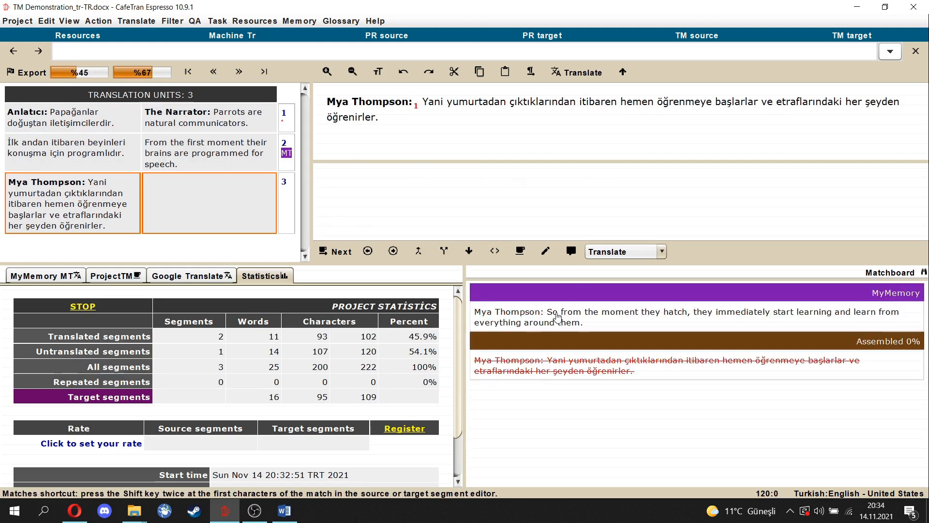
pyautogui.click(556, 315)
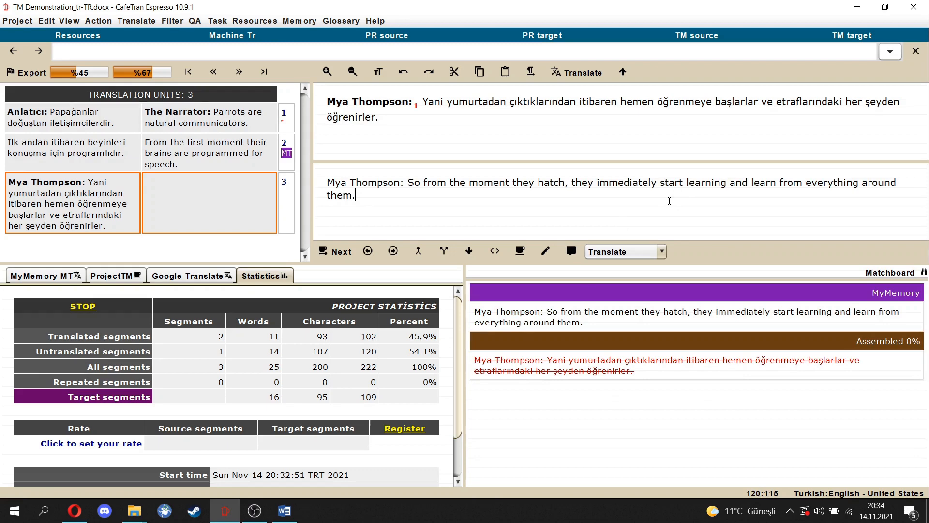
# Submit segment 3 with controlled transfer of tags, insert tag 1 right after the speaker label and save the segment
pyautogui.hotkey('ctrl', 'Return')
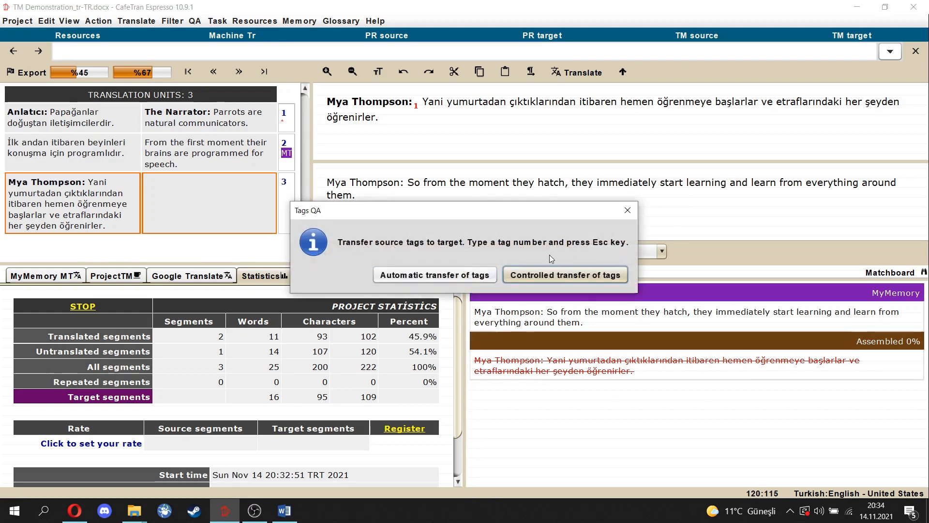
pyautogui.click(552, 278)
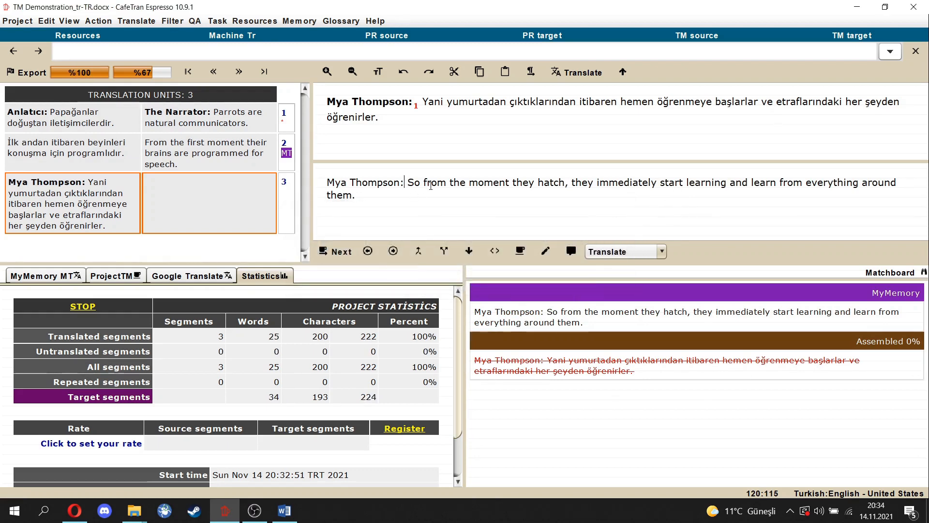
pyautogui.press('1')
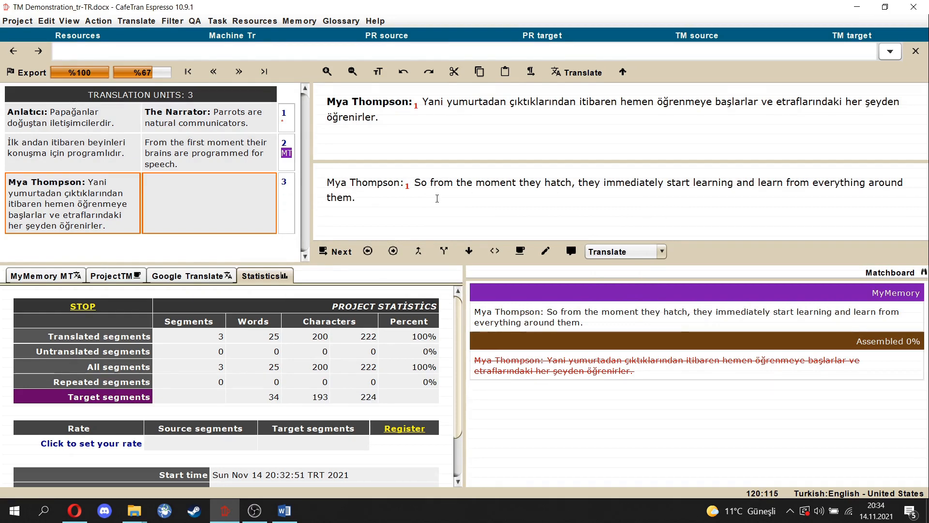
pyautogui.hotkey('ctrl', 'Return')
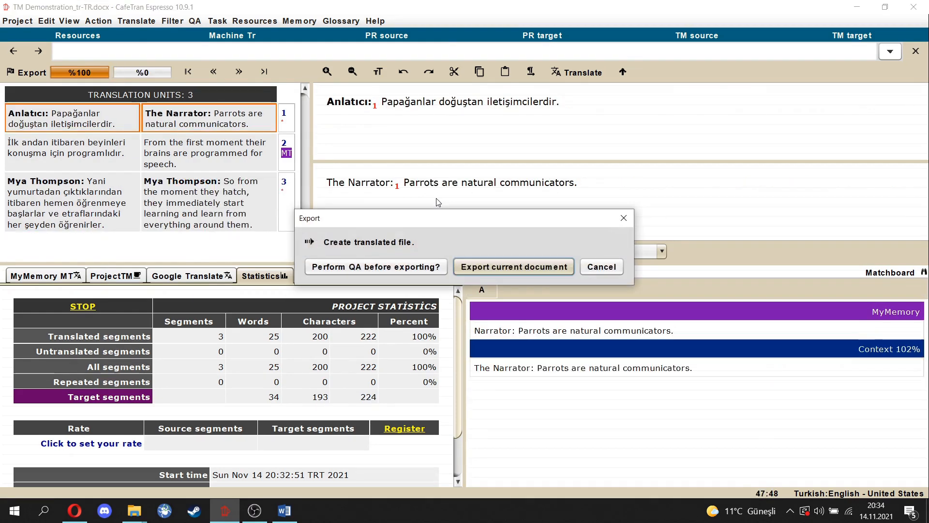
# Export the translated document as TM Demonstration_en-US.docx into the TM Demonstration project folder and open the exported file
pyautogui.click(499, 271)
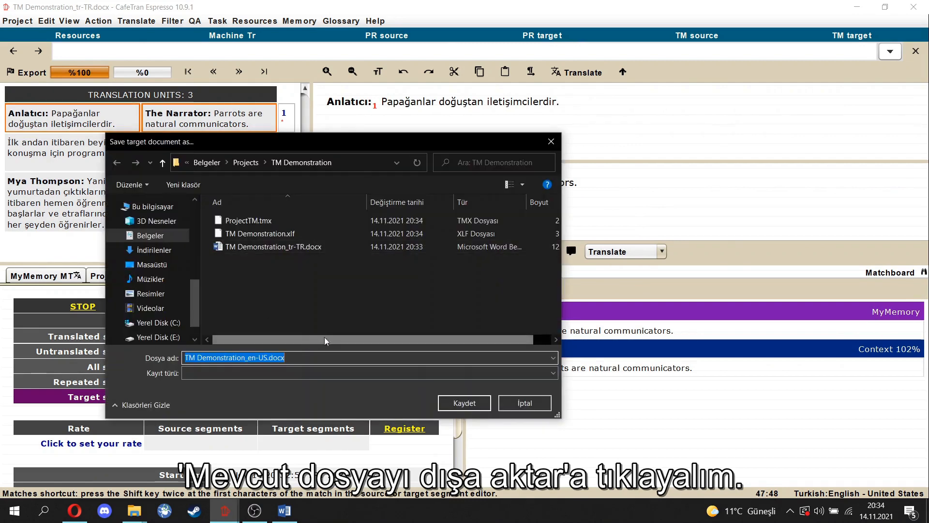
pyautogui.click(445, 402)
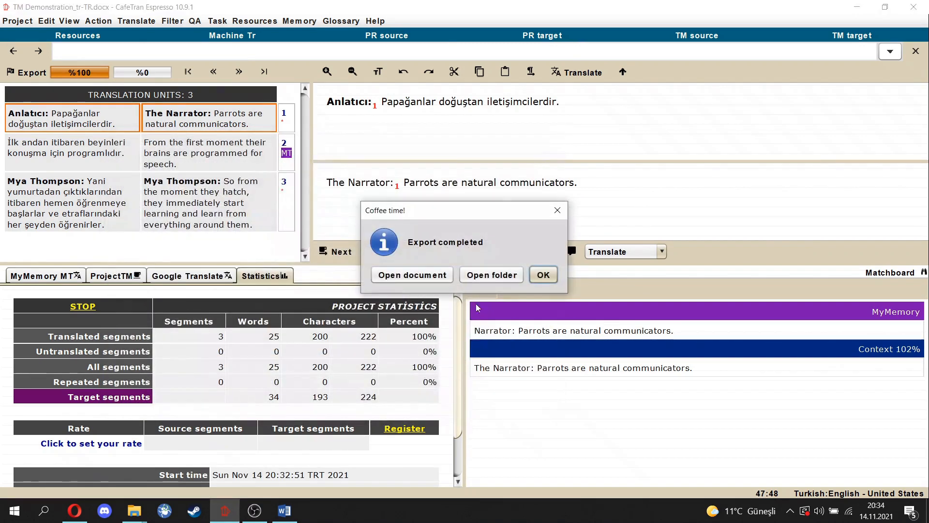
pyautogui.click(442, 274)
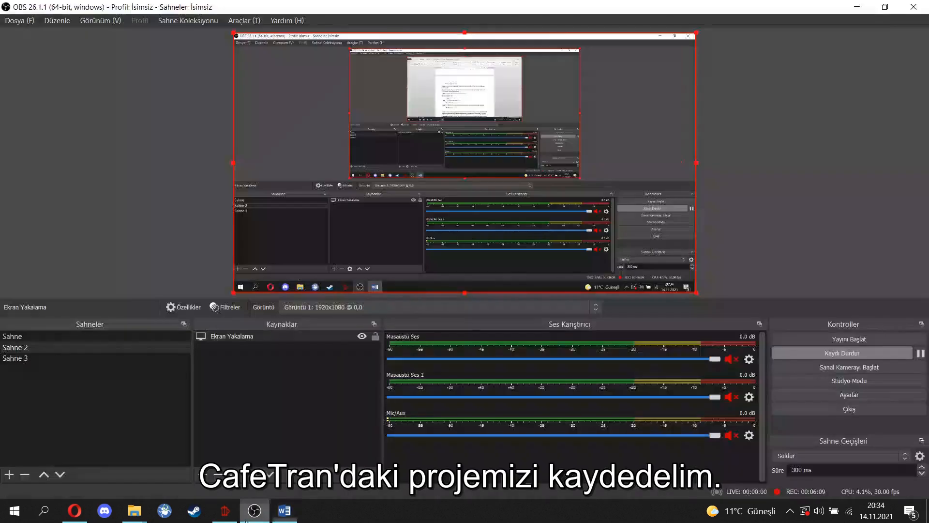
# Switch back to CafeTran Espresso and save the TM Demonstration project
pyautogui.click(227, 506)
pyautogui.click(23, 22)
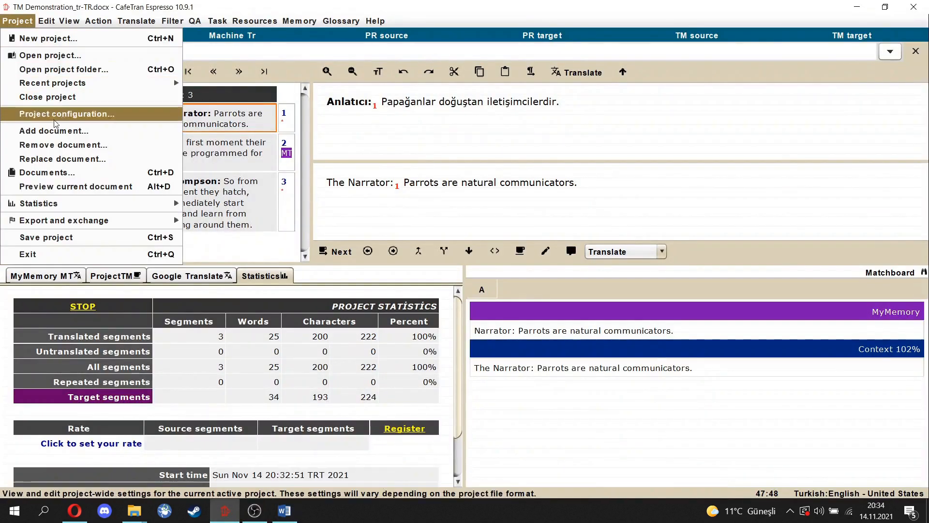
pyautogui.click(54, 237)
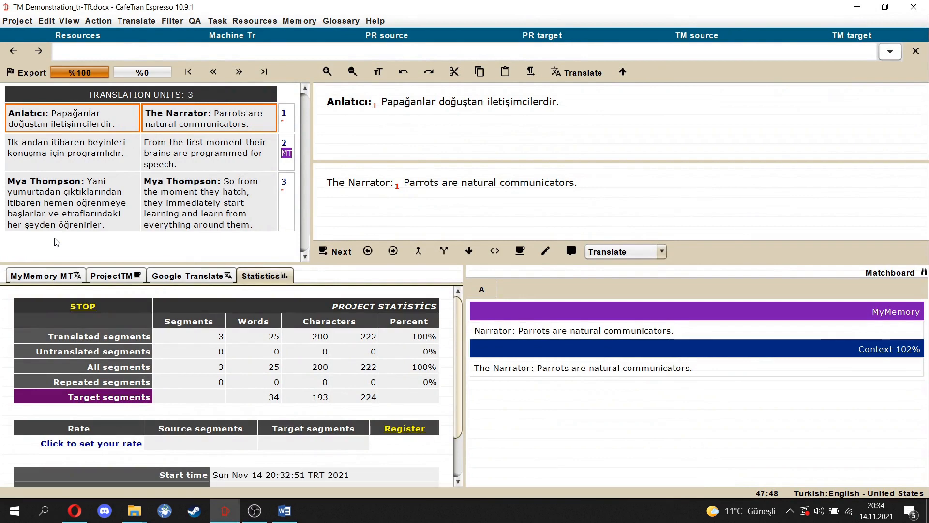
# Close the TM Demonstration project and open the Text project from the dashboard
pyautogui.click(20, 25)
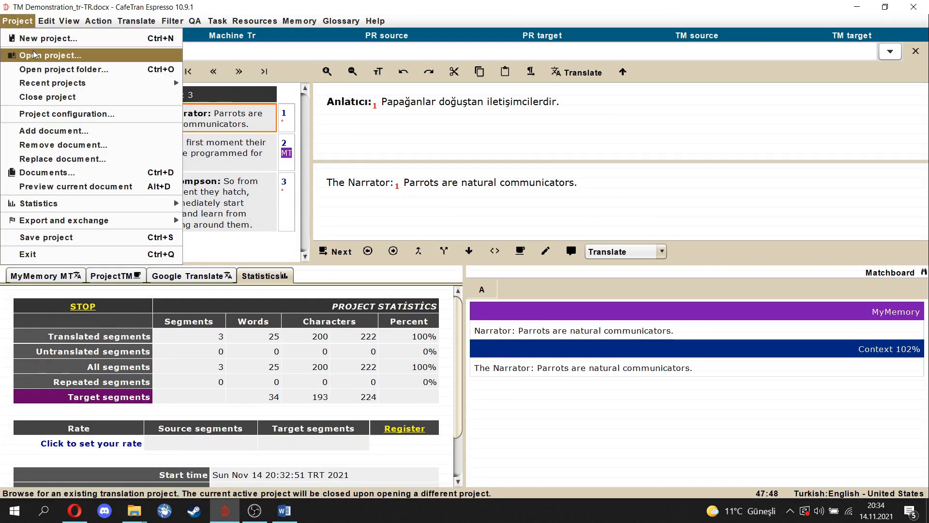
pyautogui.click(52, 99)
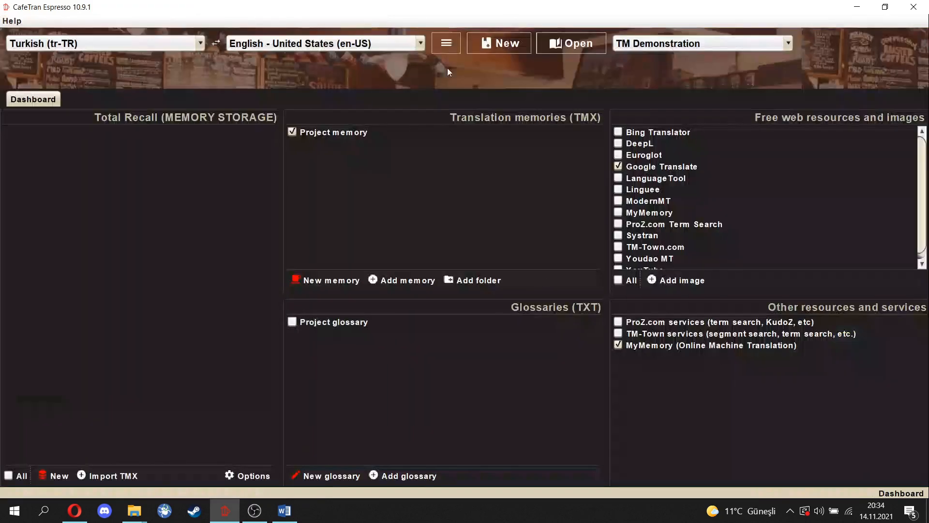
pyautogui.click(652, 49)
pyautogui.click(624, 74)
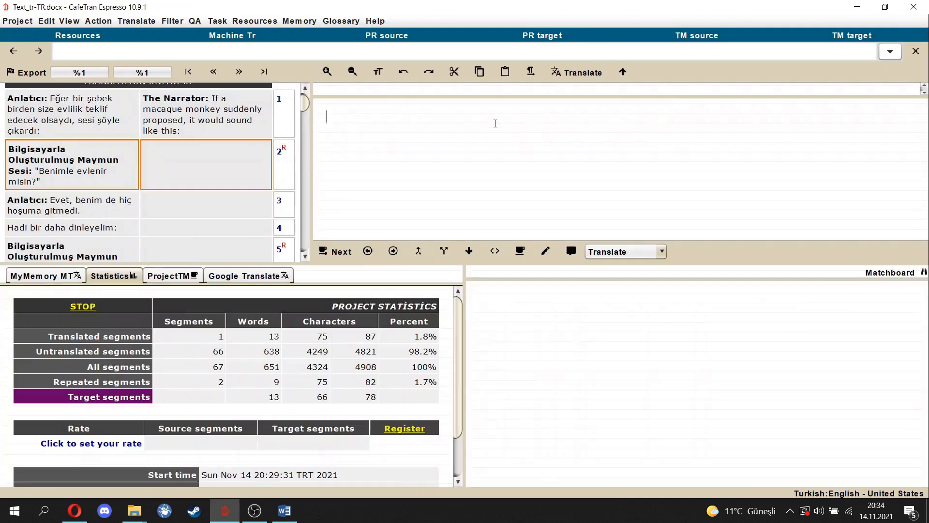
# Join the memory file ProjectTM.tmx from Belgeler > Projects > TM Demonstration to this project's ProjectTM memory
pyautogui.click(299, 21)
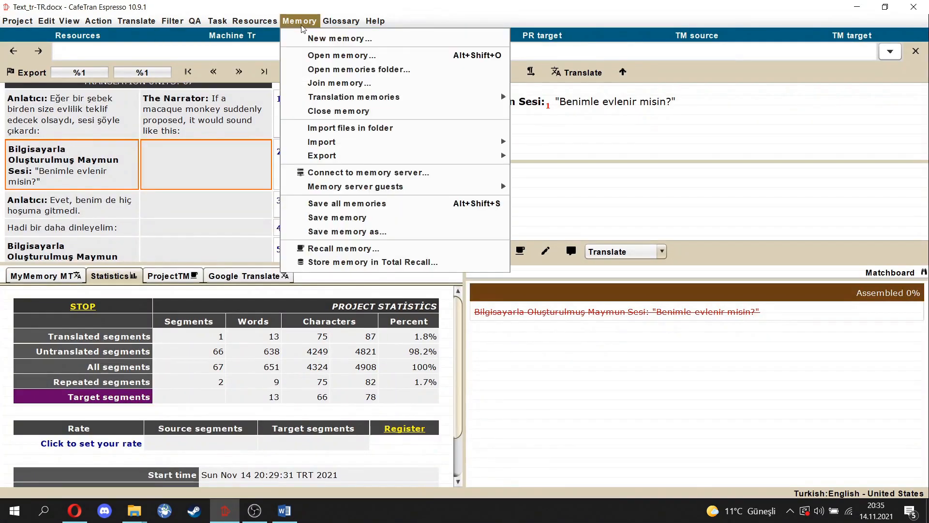
pyautogui.click(344, 82)
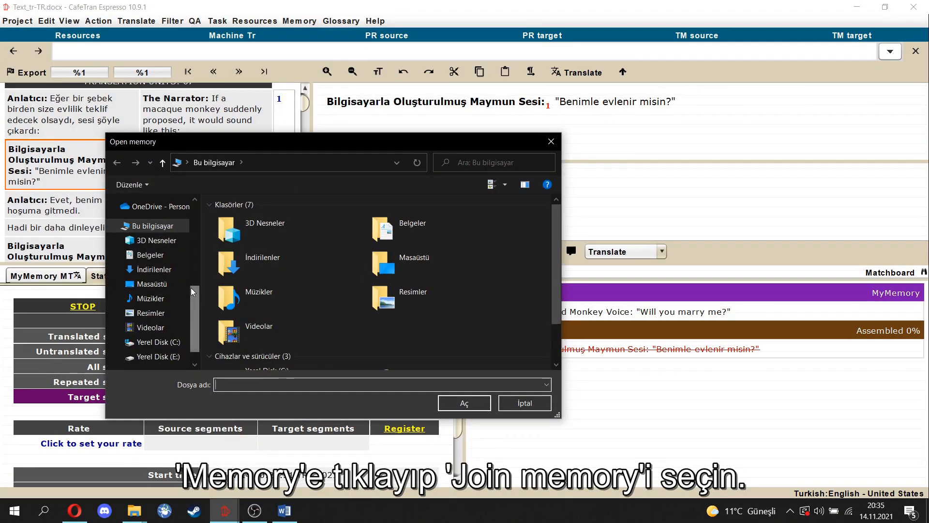
pyautogui.scroll(2, 191, 287)
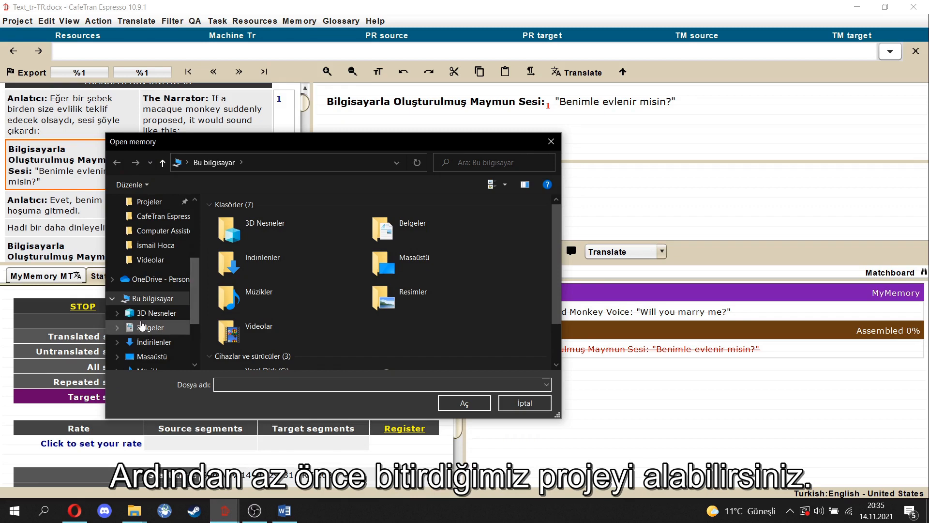
pyautogui.click(142, 326)
pyautogui.scroll(-3, 275, 262)
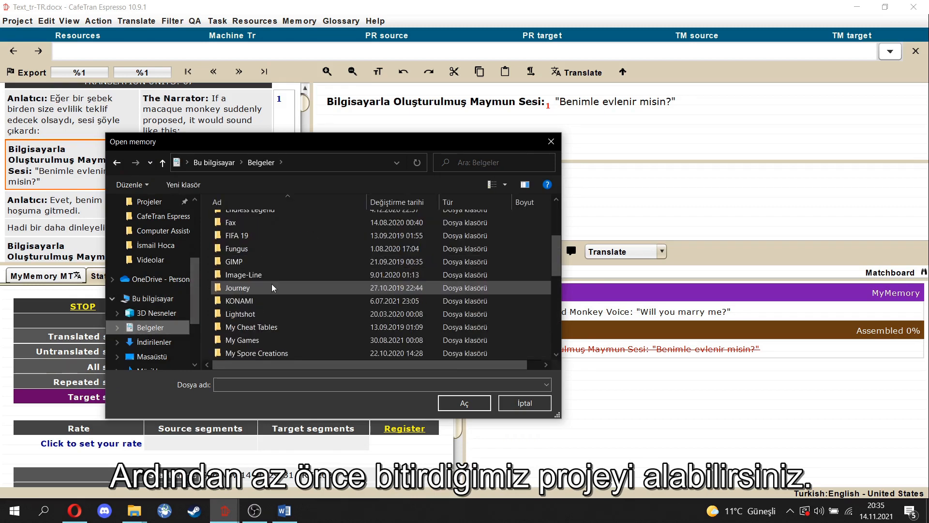
pyautogui.scroll(-6, 271, 287)
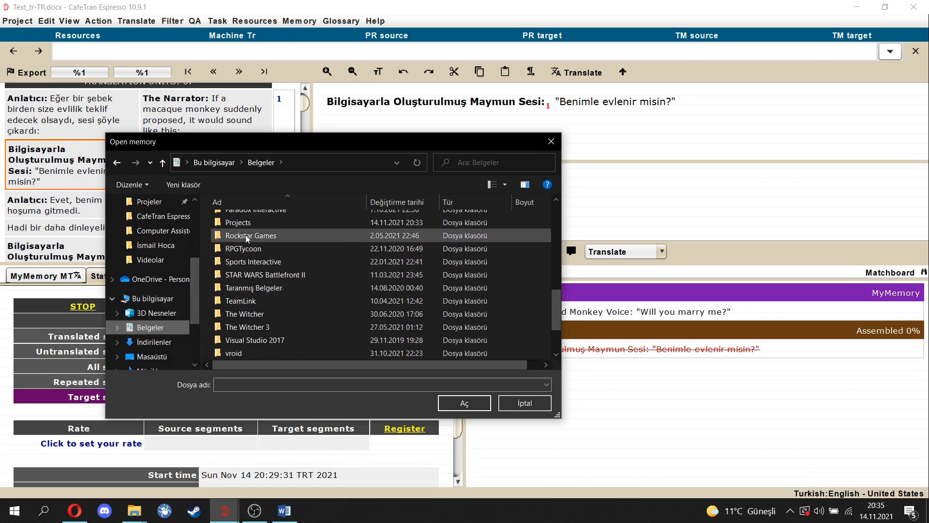
pyautogui.doubleClick(240, 224)
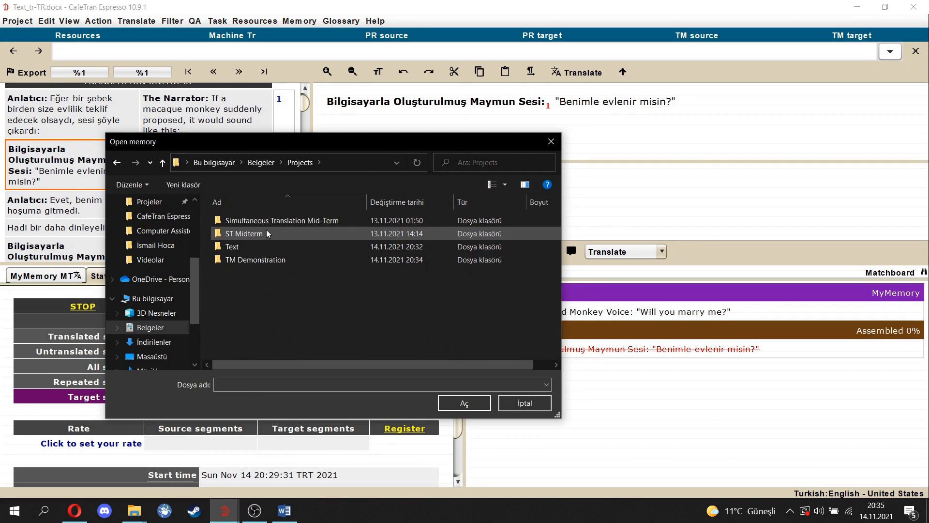
pyautogui.doubleClick(261, 260)
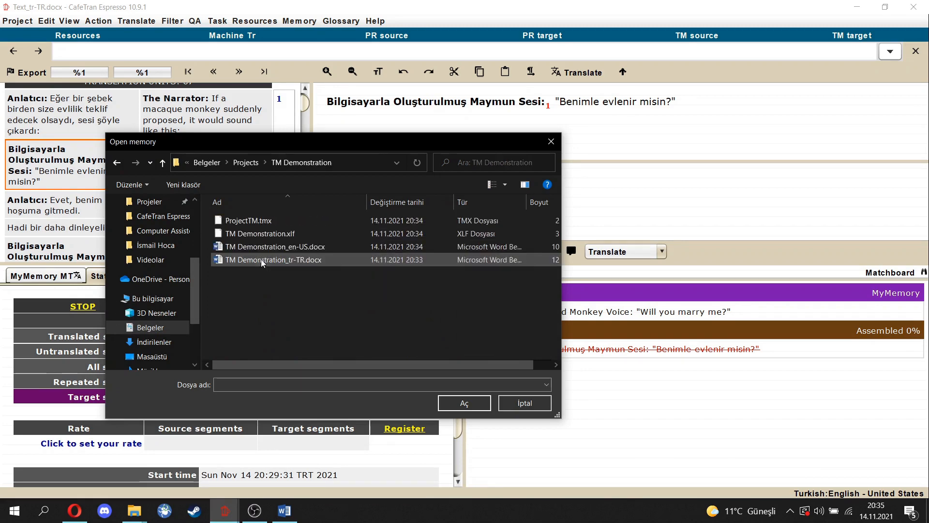
pyautogui.click(257, 222)
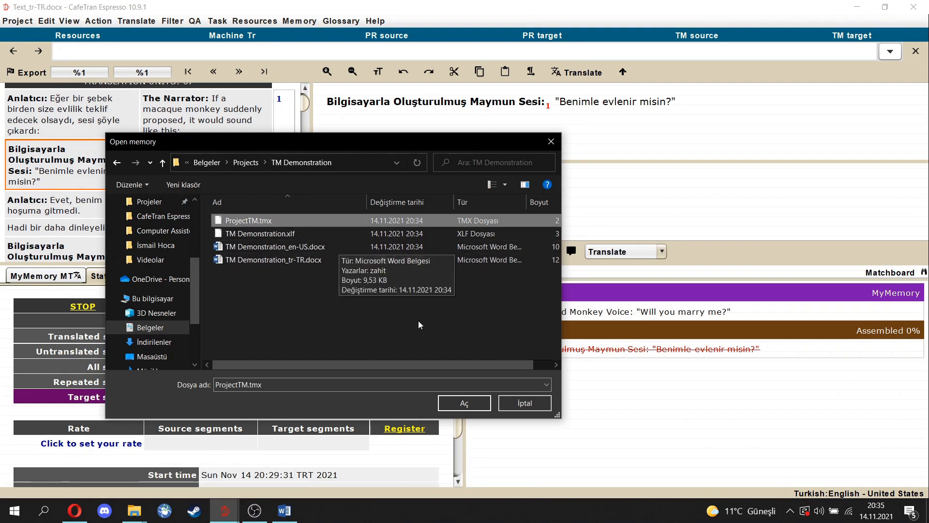
pyautogui.click(464, 403)
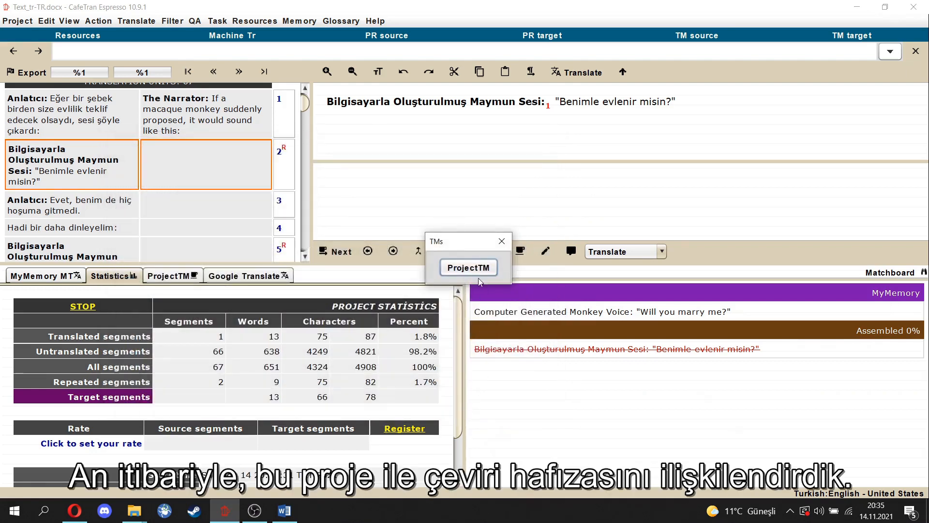
pyautogui.click(476, 268)
pyautogui.click(556, 271)
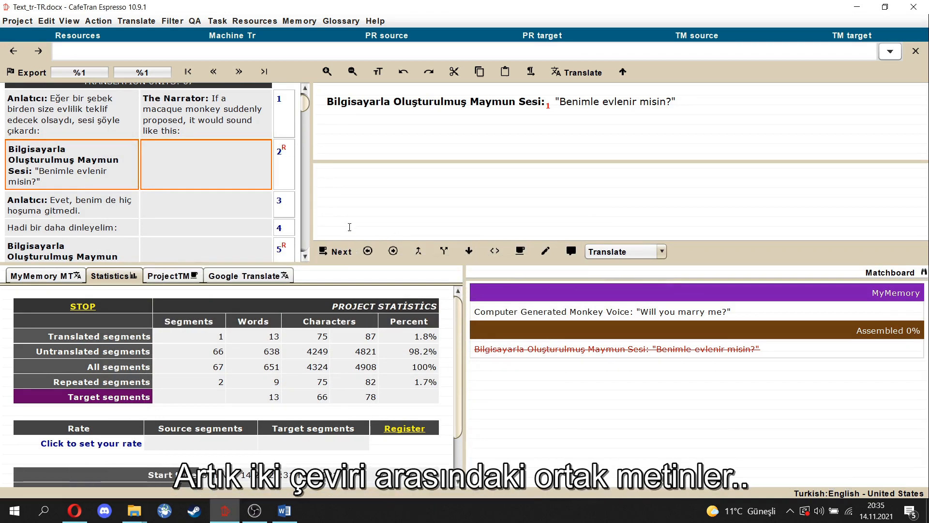
# Look through the project's segment list for the sentences already translated in the TM Demonstration document
pyautogui.scroll(-1, 132, 169)
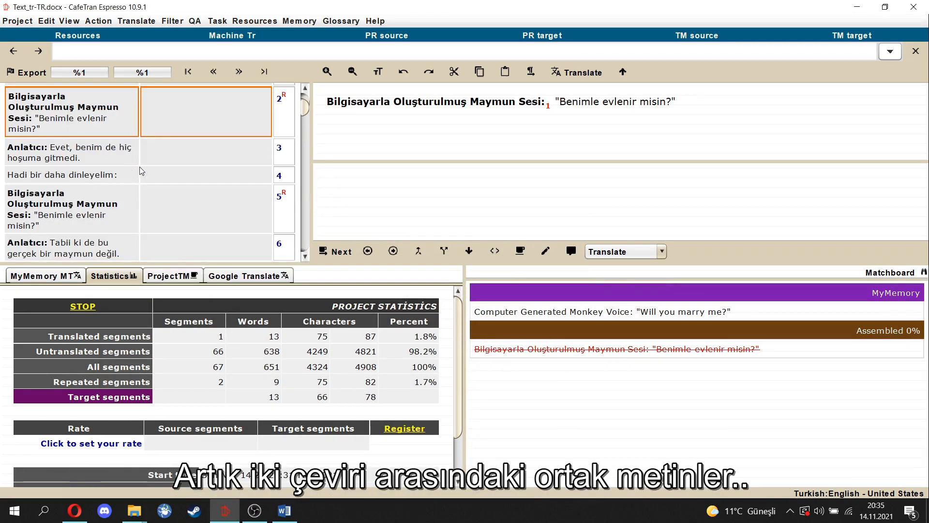
pyautogui.scroll(-1, 142, 171)
pyautogui.scroll(-1, 143, 170)
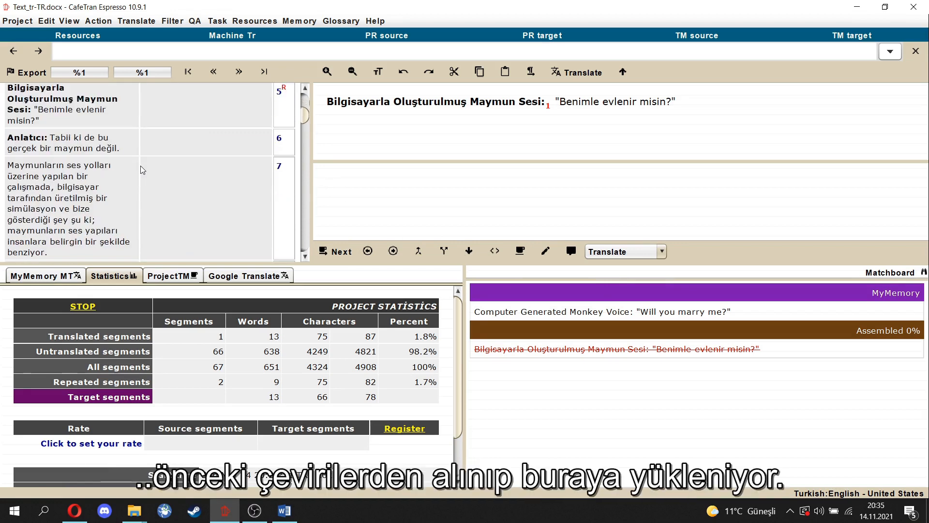
pyautogui.scroll(-3, 142, 170)
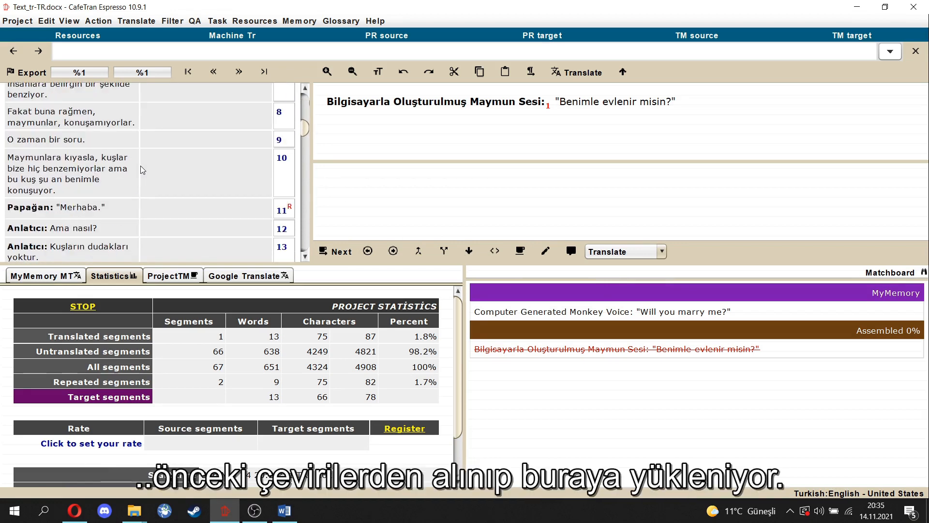
pyautogui.scroll(-3, 142, 169)
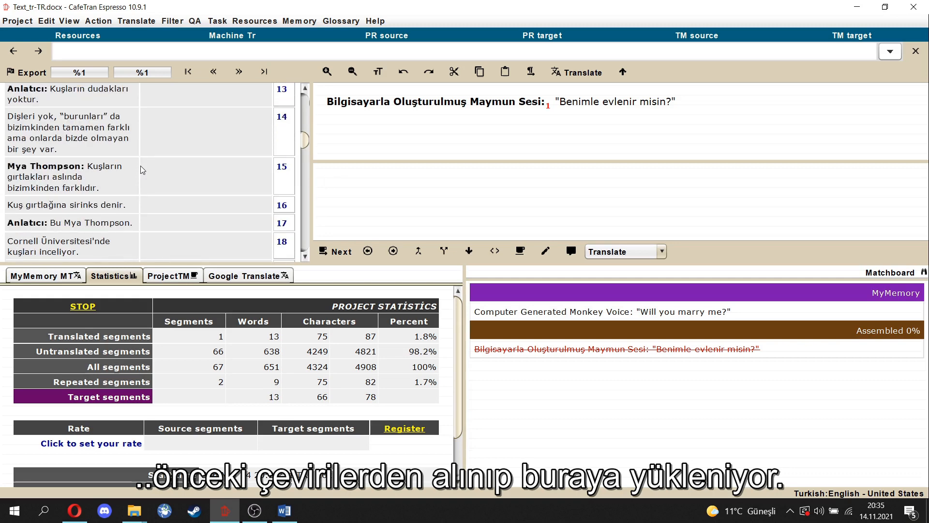
pyautogui.scroll(-3, 142, 170)
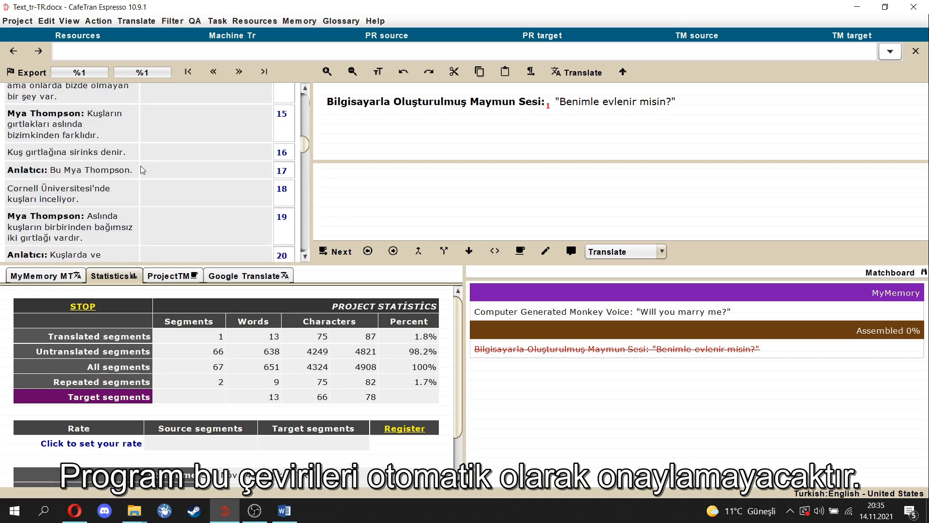
pyautogui.scroll(2, 142, 170)
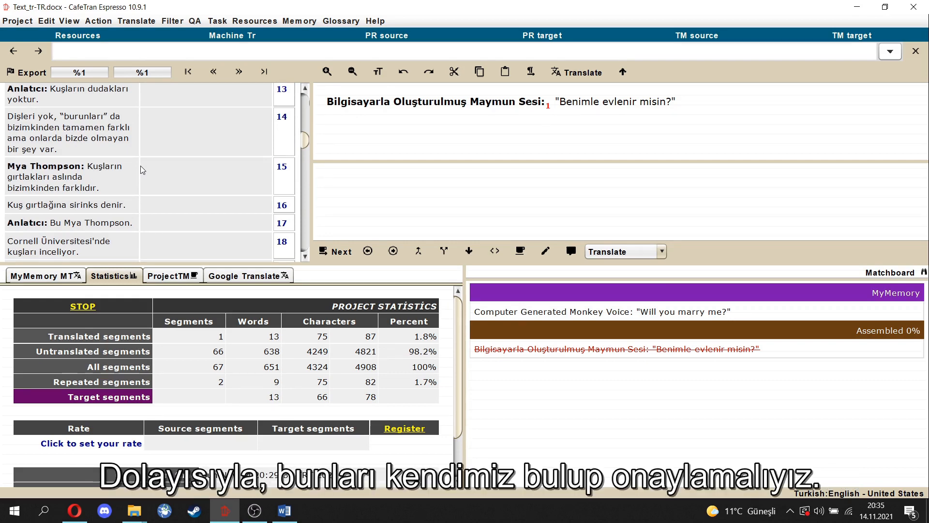
pyautogui.scroll(-3, 142, 170)
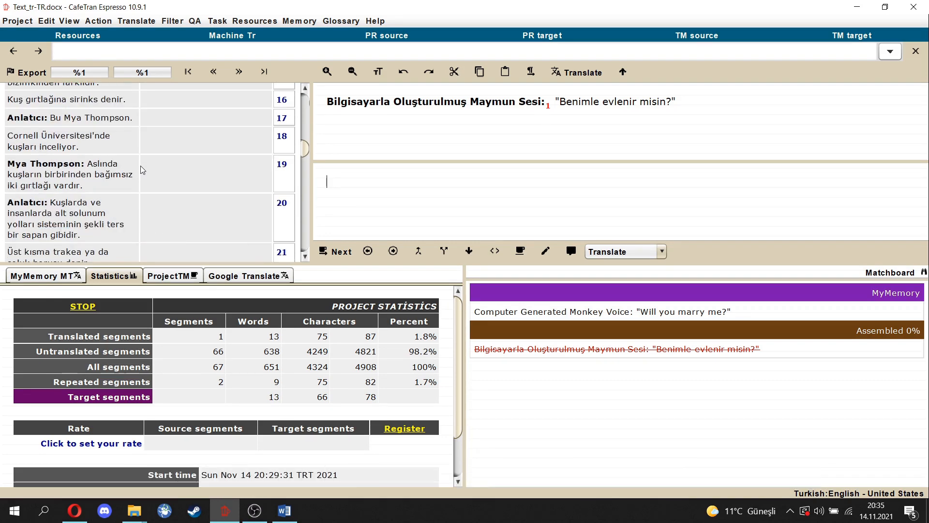
pyautogui.scroll(-4, 142, 170)
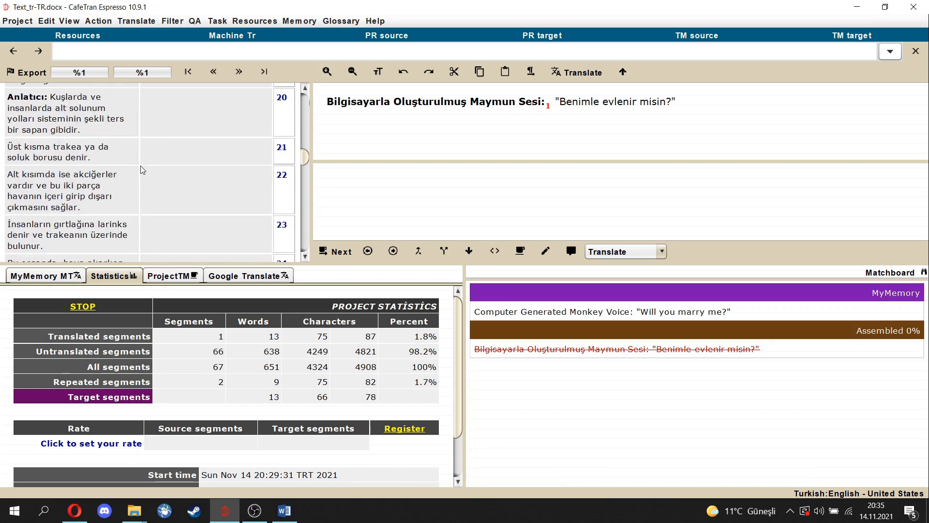
pyautogui.scroll(4, 143, 167)
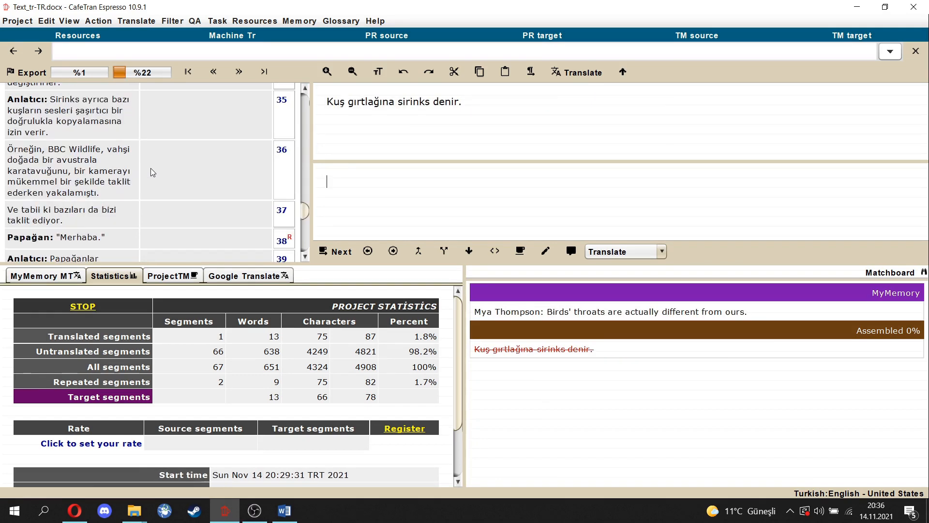
pyautogui.scroll(-3, 150, 168)
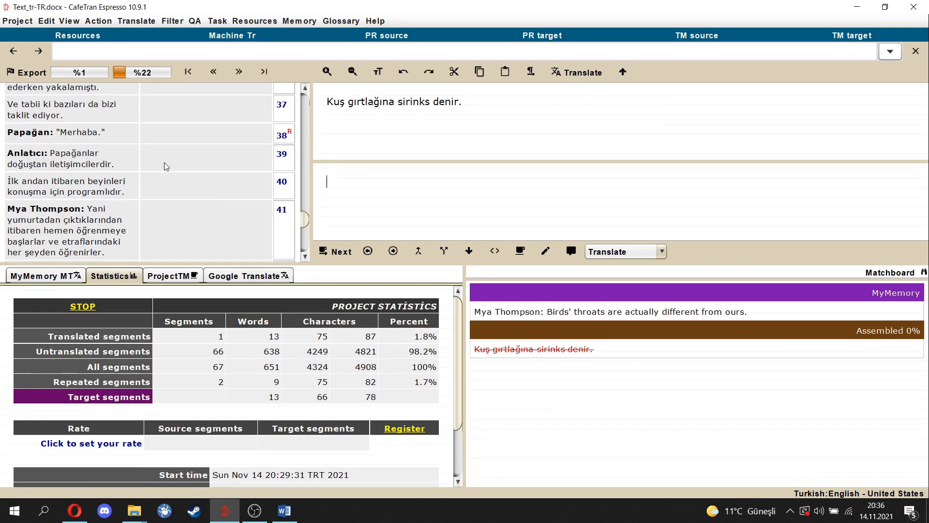
# Accept the joined memory's matches as translations for segments 39, 40 and 41, saving each segment
pyautogui.click(164, 163)
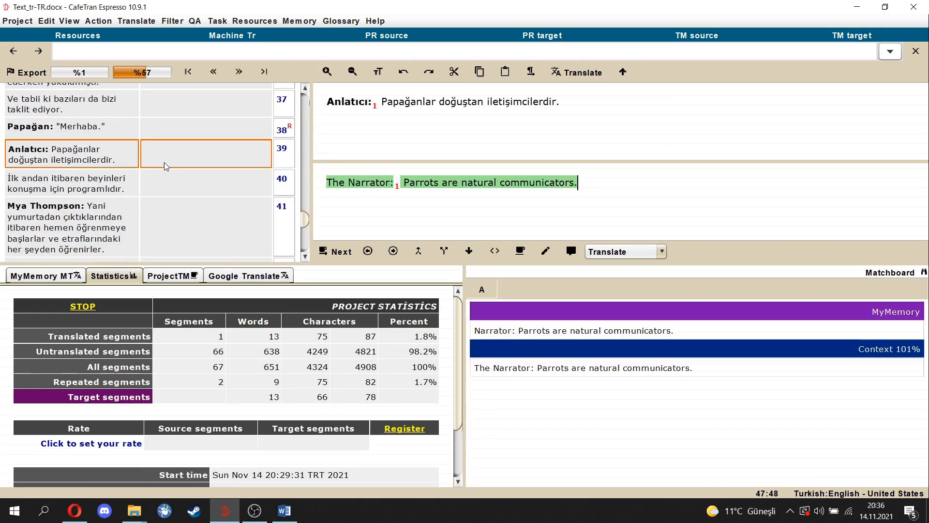
pyautogui.click(601, 186)
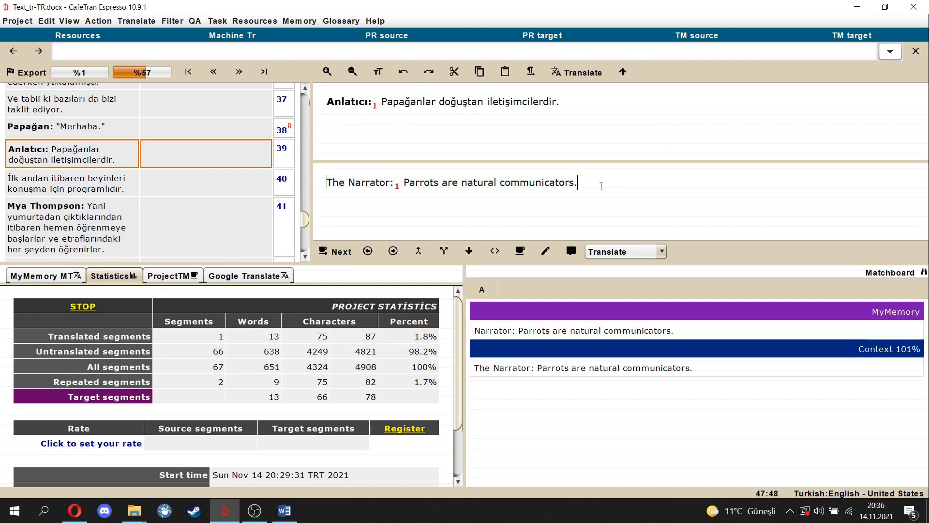
pyautogui.hotkey('alt', 'Down')
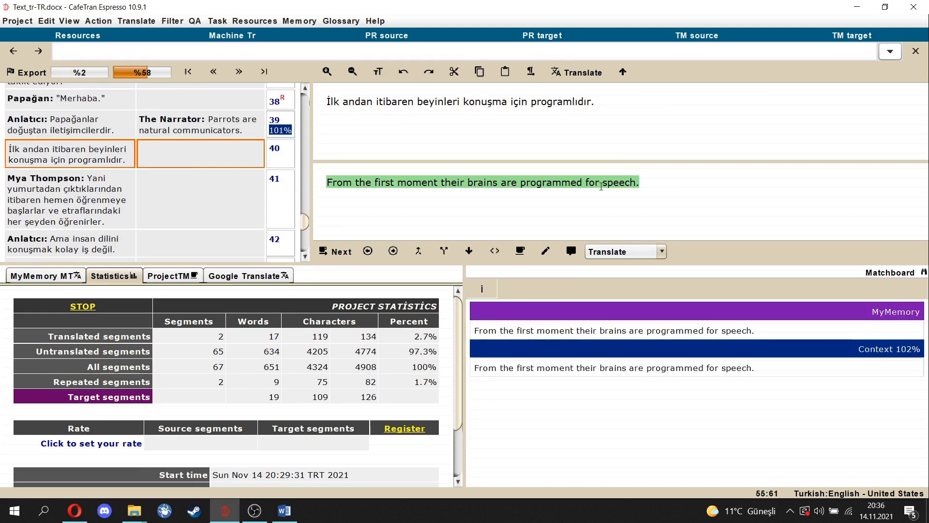
pyautogui.hotkey('alt', 'Down')
pyautogui.hotkey('alt', 'Down')
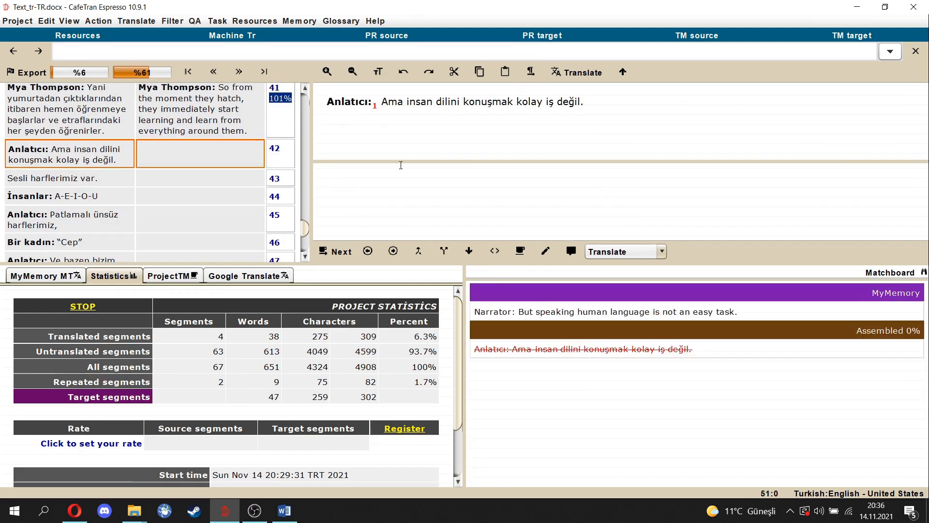
# Create a new glossary file named Glossary.txt in the Text project folder, with UTF-8 encoding and medium priority
pyautogui.scroll(3, 229, 172)
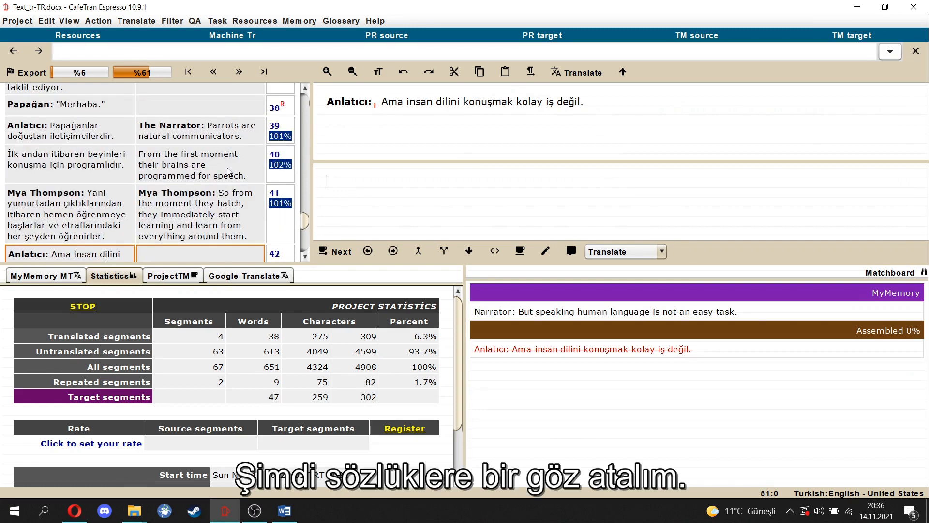
pyautogui.click(232, 140)
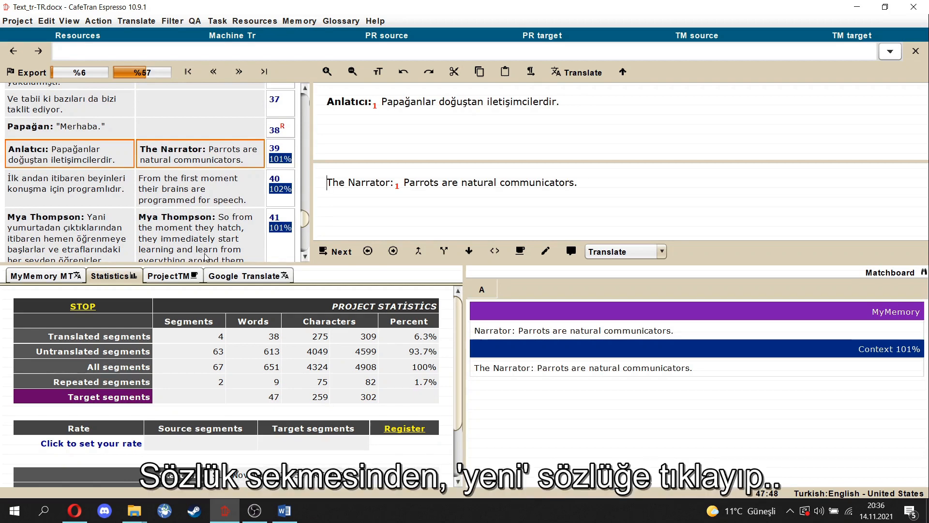
pyautogui.click(341, 22)
pyautogui.click(368, 56)
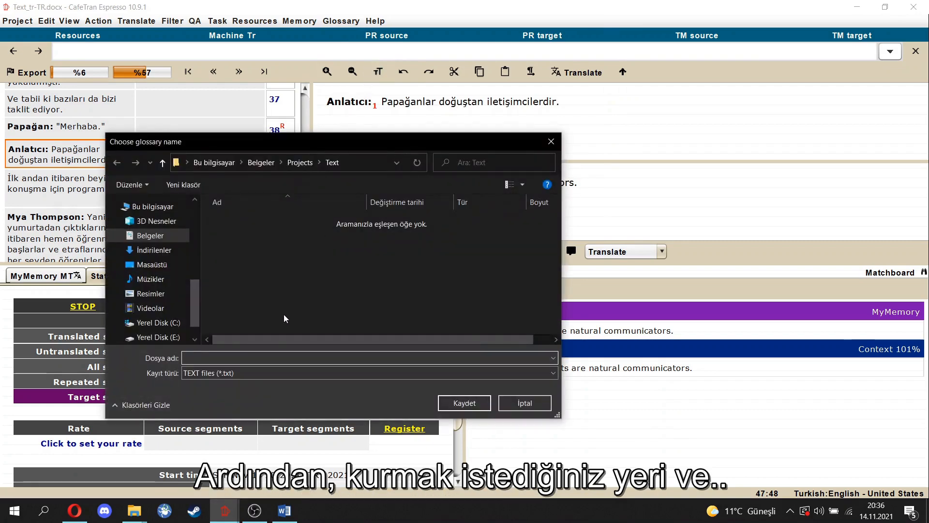
pyautogui.write('Glossary.txt')
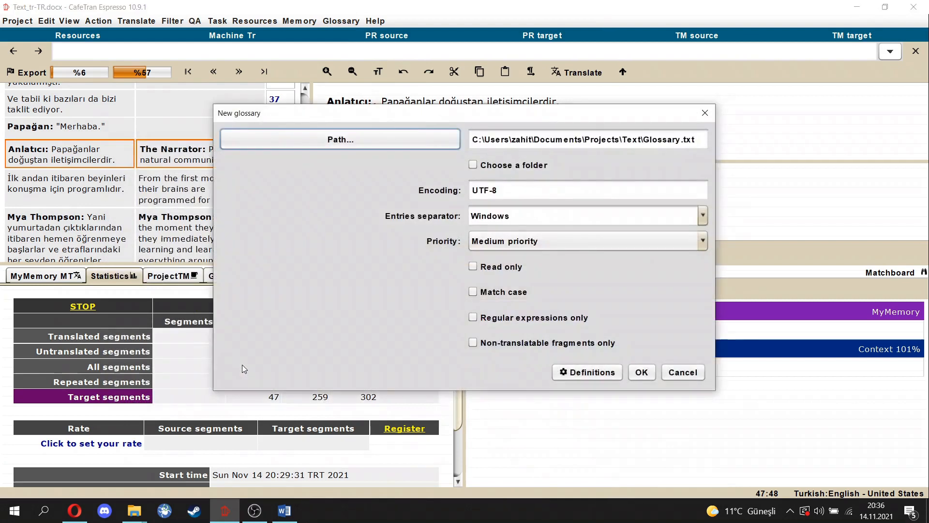
pyautogui.click(641, 371)
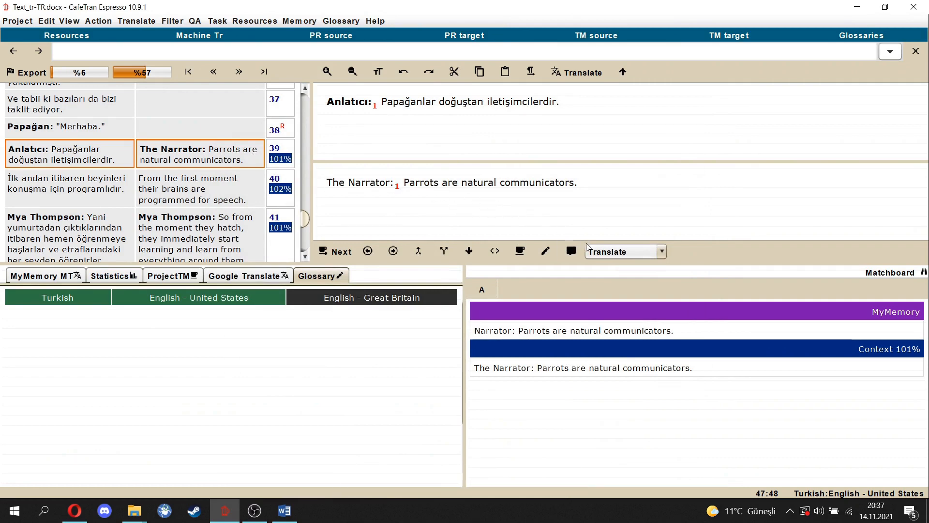
# Add a new term to the glossary with Turkish "Taşra" and English - United States "Rural"
pyautogui.click(548, 251)
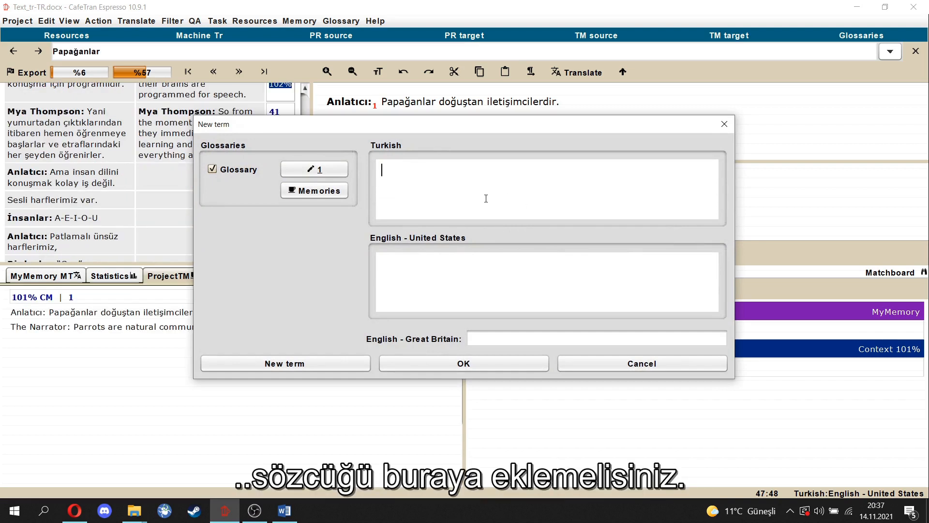
pyautogui.write('Taşra')
pyautogui.click(481, 273)
pyautogui.write('Rural')
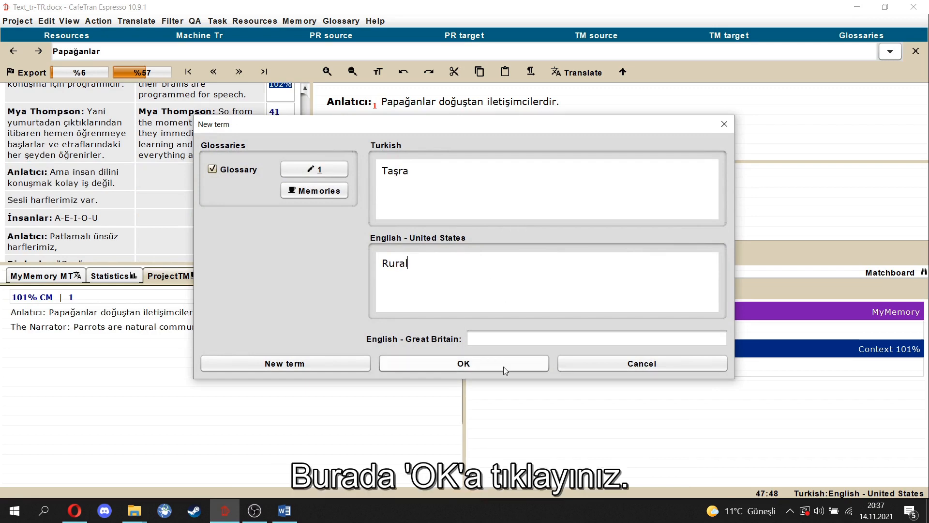
pyautogui.click(504, 365)
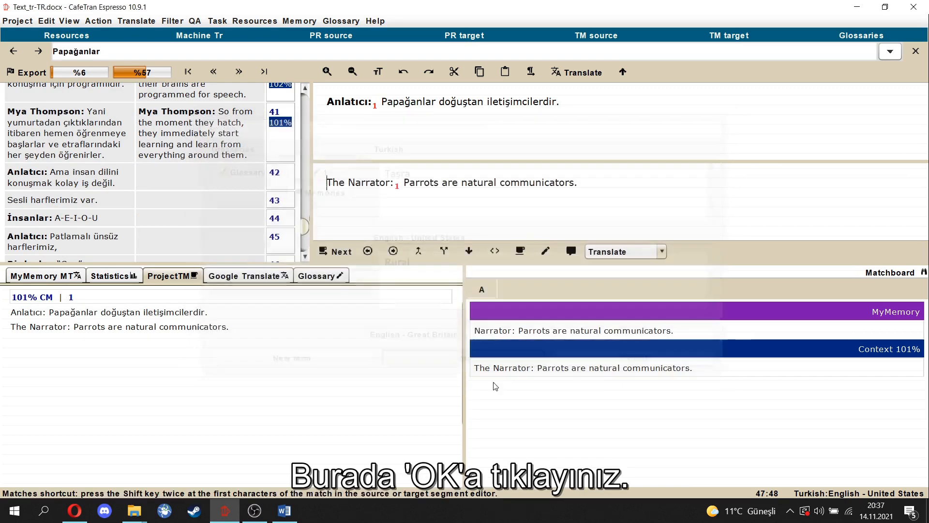
# Translate segment 48 as "A woman: Rural" using the glossary match for Taşra, place tag 1 after "A woman:", and save the segment
pyautogui.scroll(-2, 228, 217)
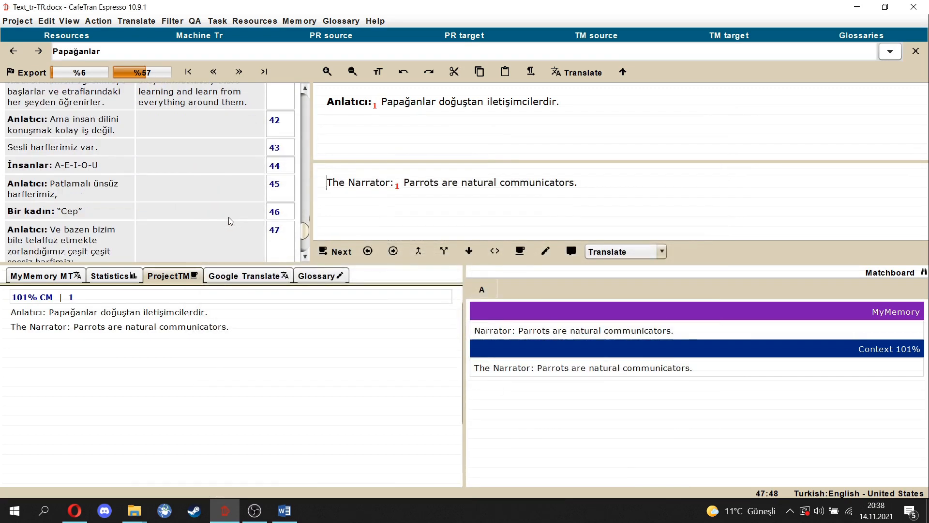
pyautogui.scroll(-1, 228, 221)
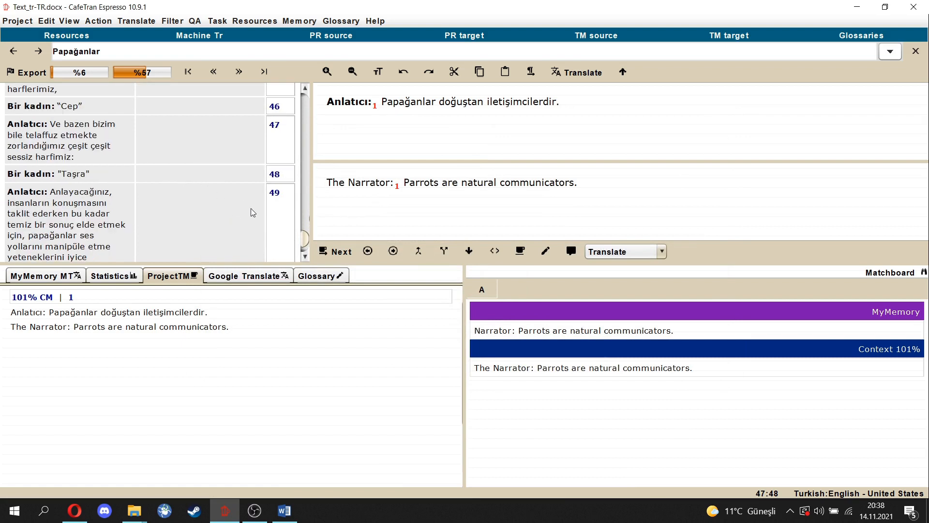
pyautogui.click(317, 273)
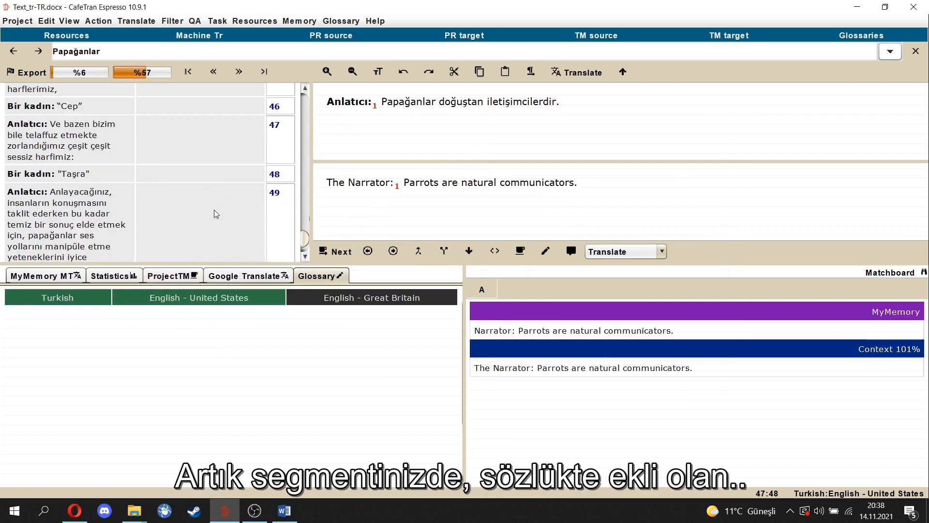
pyautogui.click(174, 175)
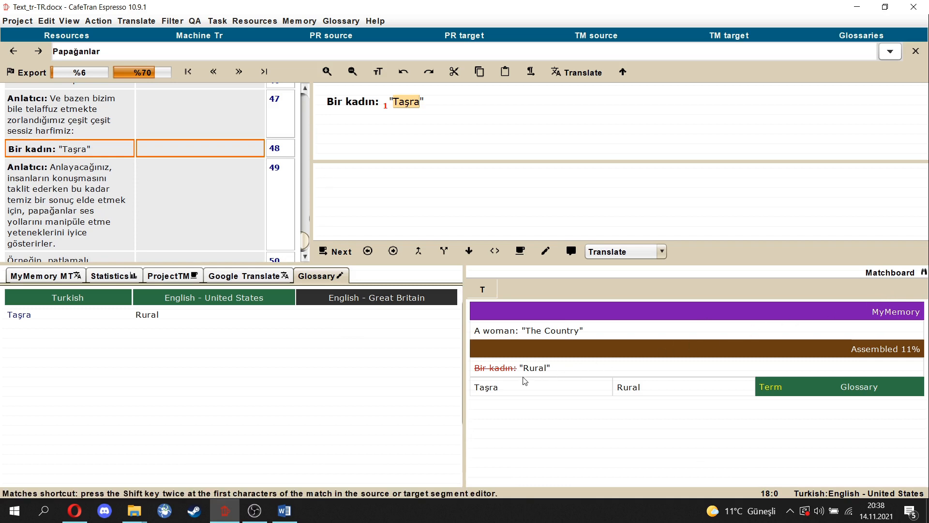
pyautogui.click(631, 393)
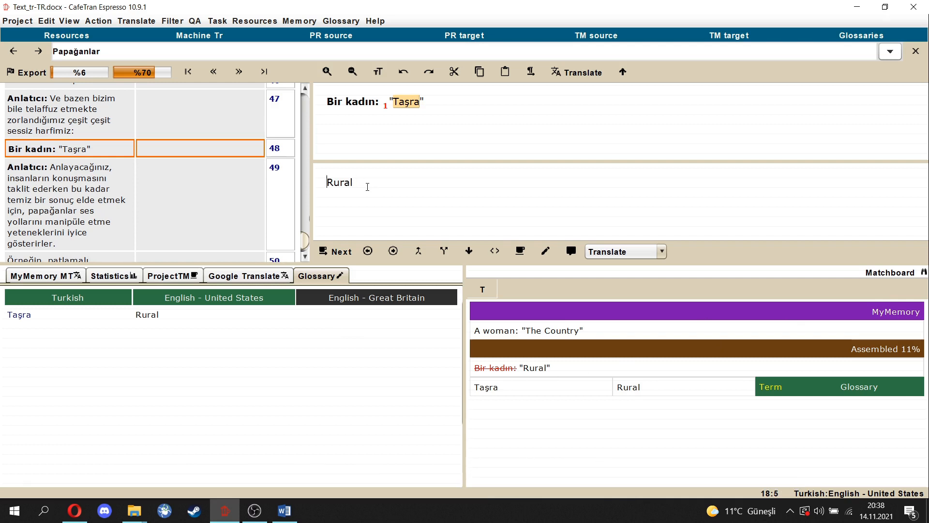
pyautogui.write('A woman:')
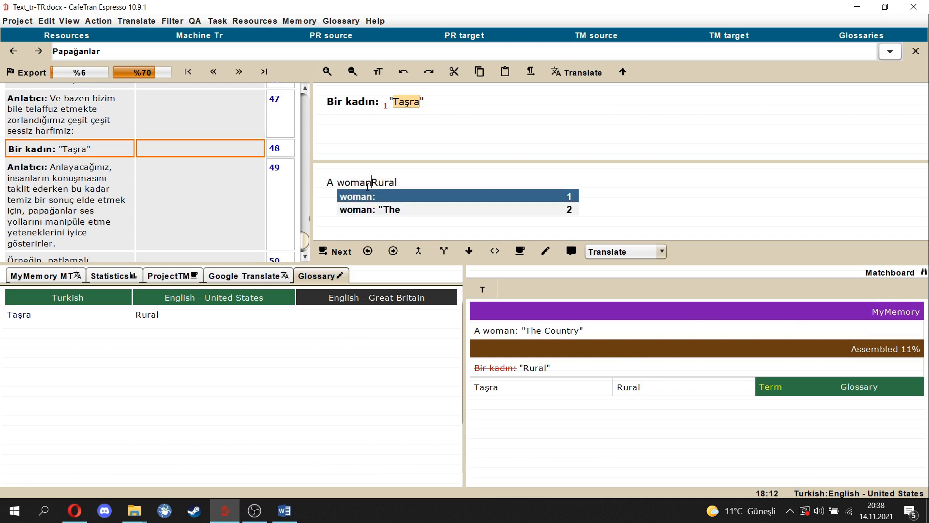
pyautogui.write('1')
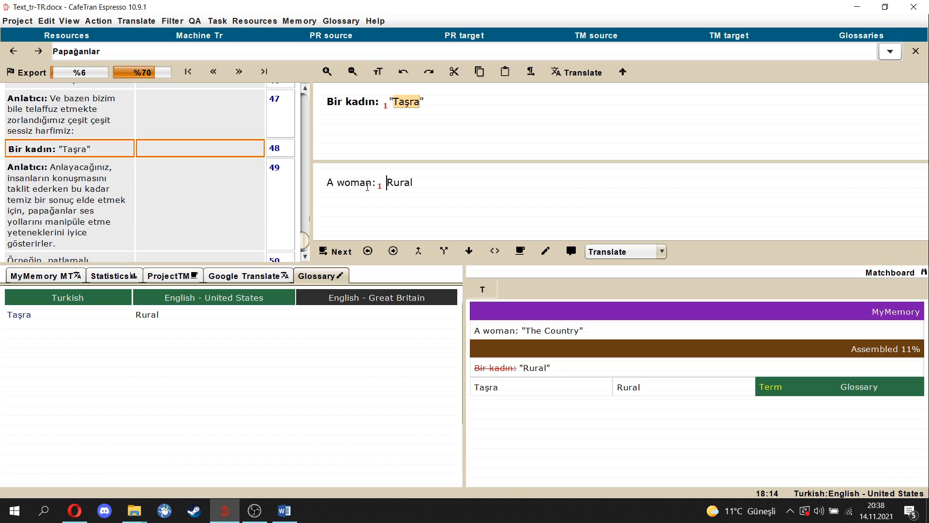
pyautogui.hotkey('alt', 'Right')
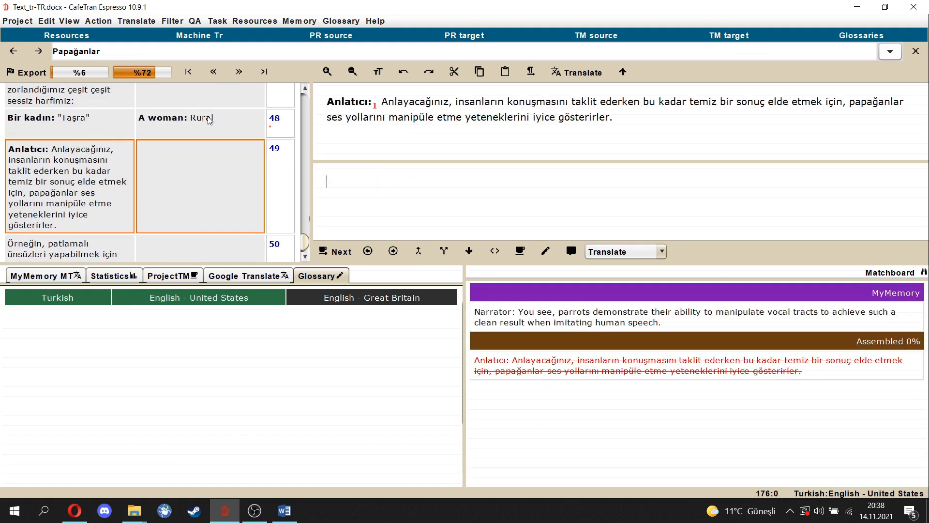
pyautogui.click(207, 120)
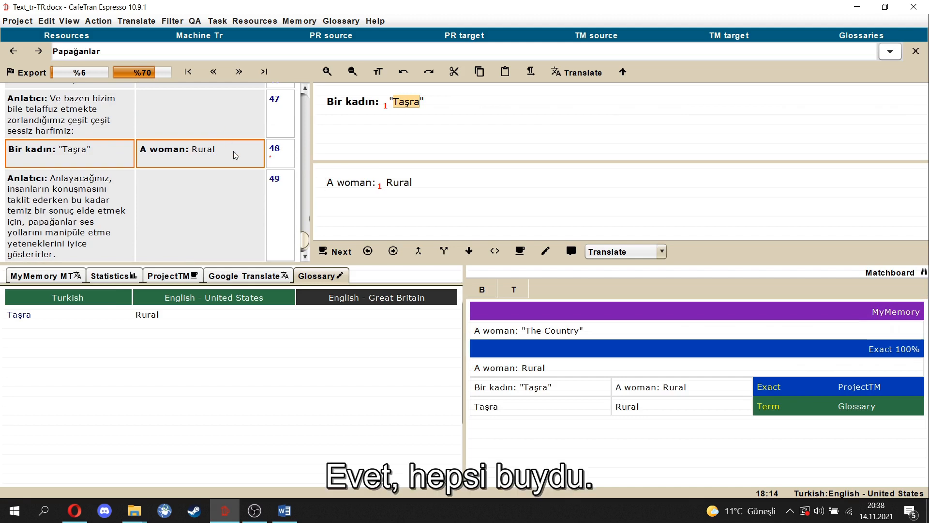